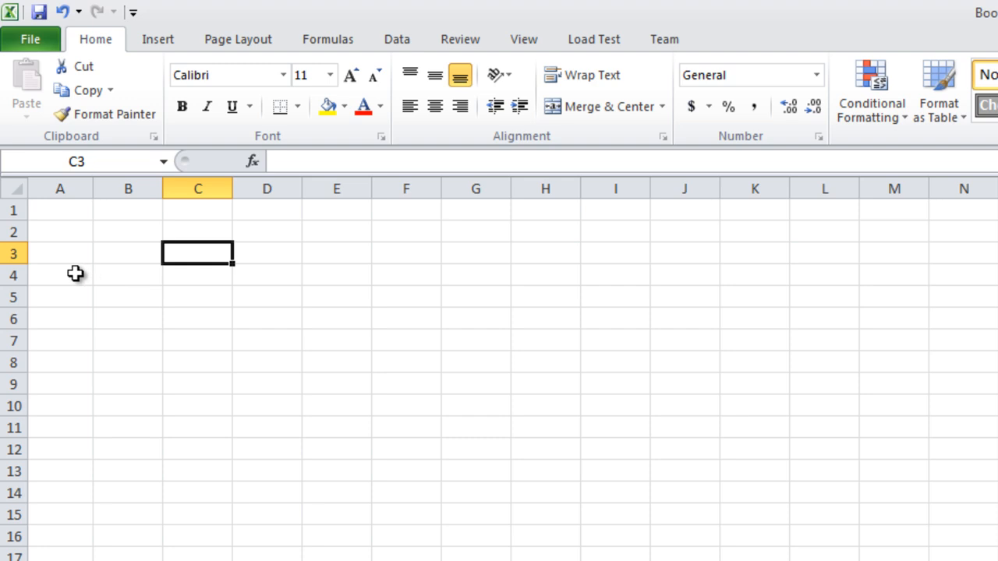
click(111, 231)
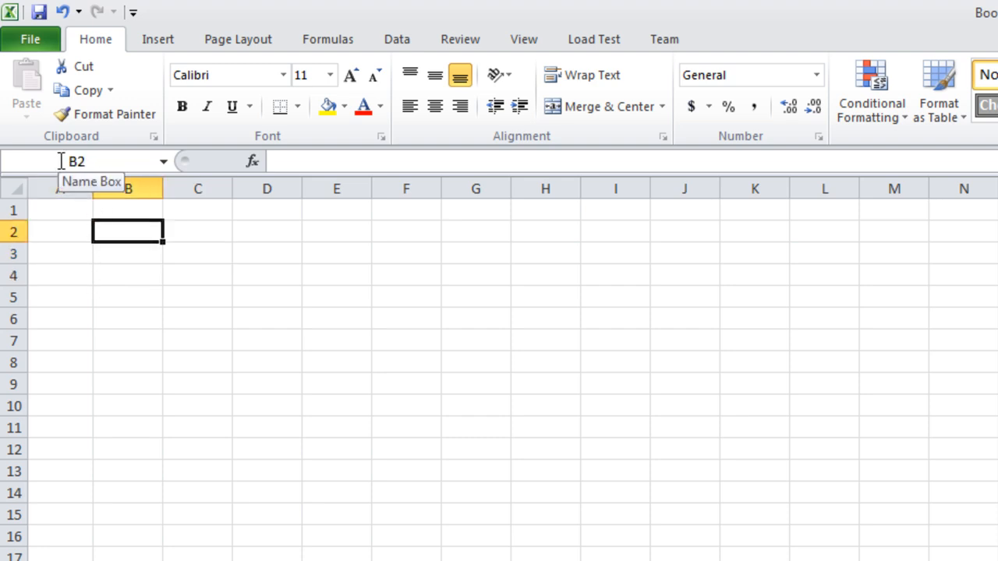
click(102, 159)
click(195, 282)
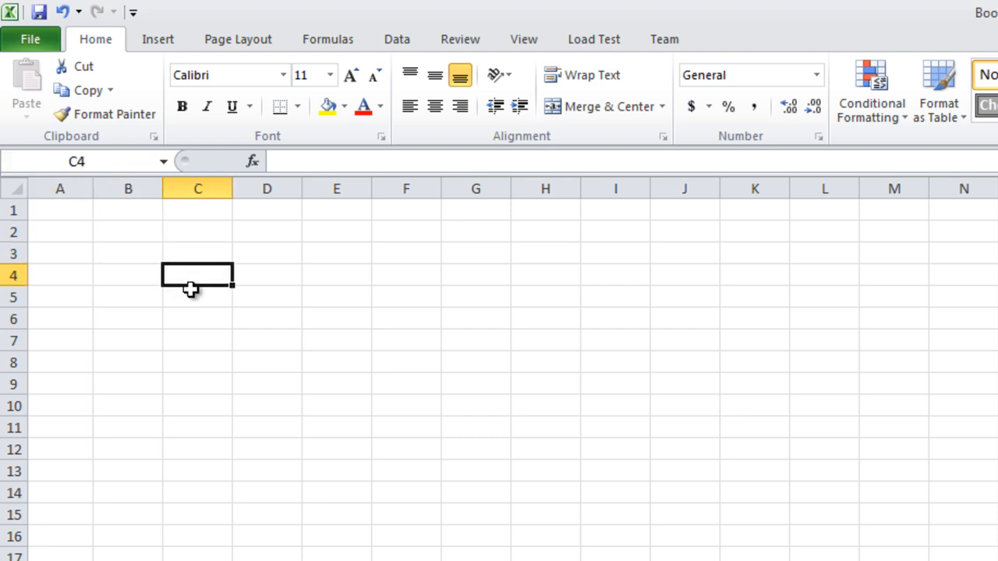
click(81, 213)
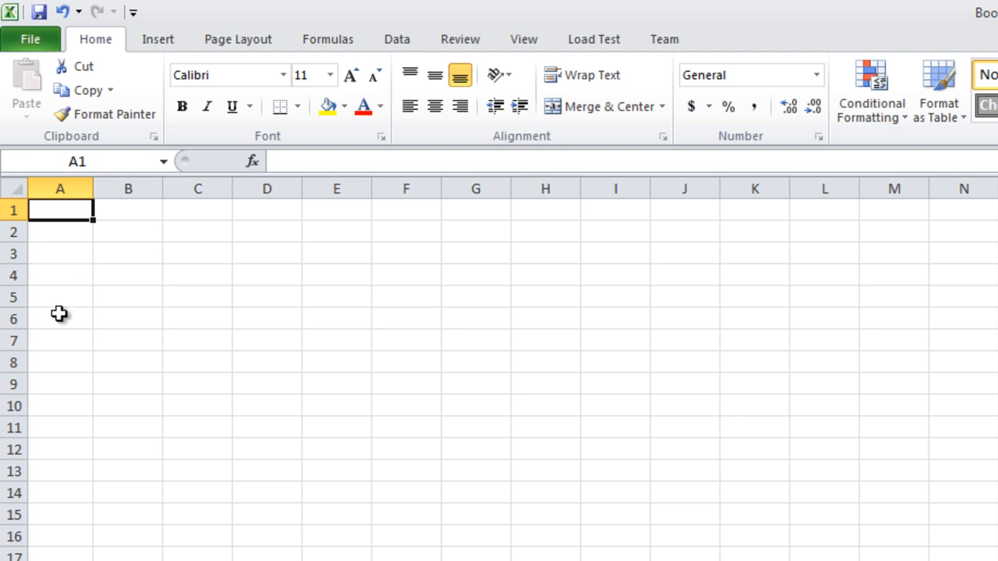
click(57, 296)
Enter the values 5, 9, 3, 5 and 9 down column A in cells A1 to A5.
click(65, 213)
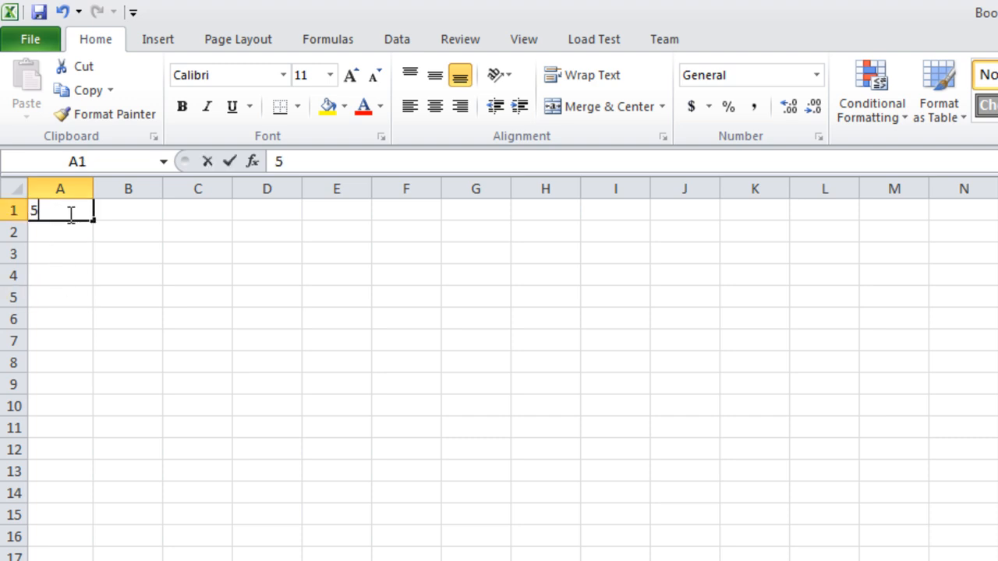
text(5)
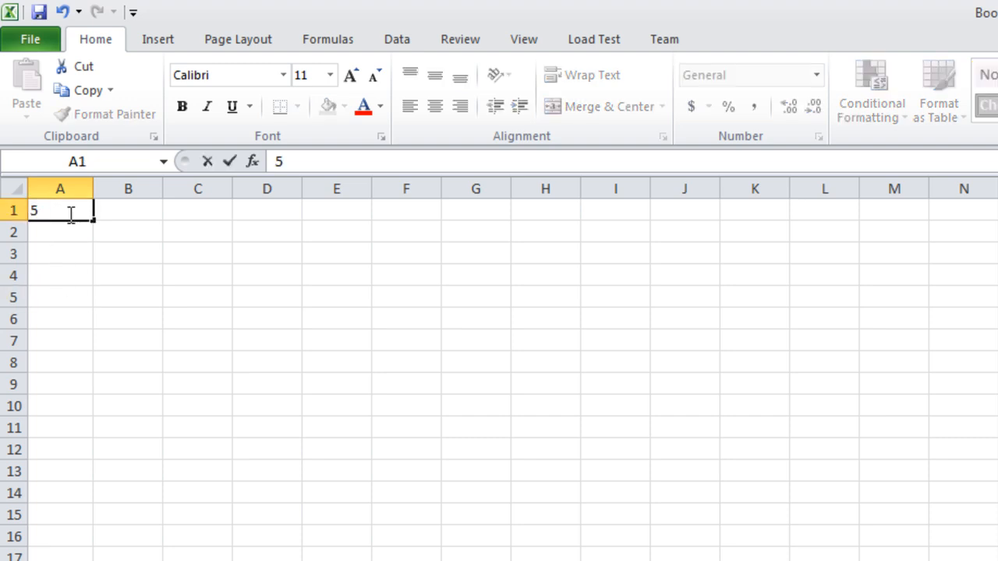
key(Return)
text(9)
key(Return)
text(3)
key(Return)
text(5)
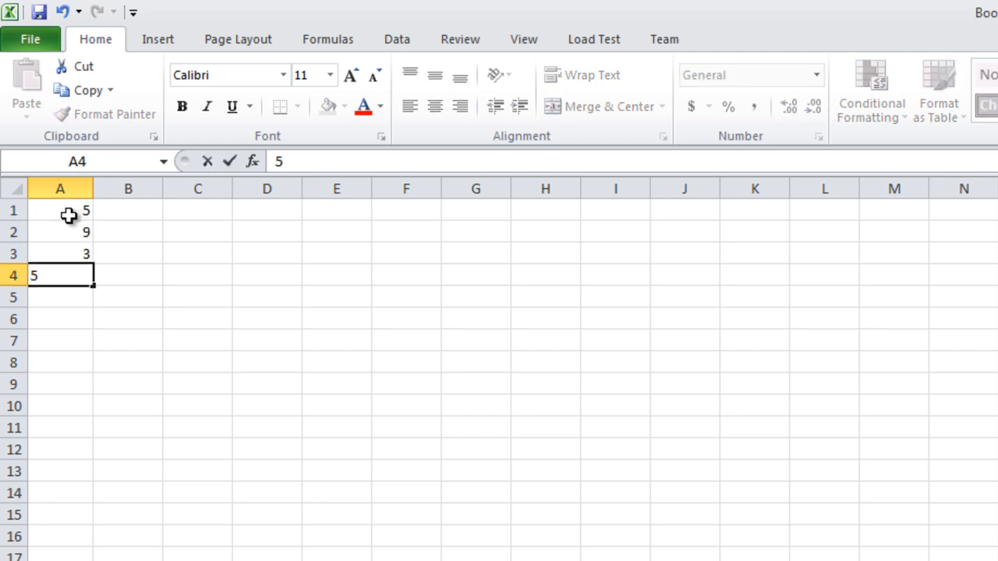
key(Return)
text(9)
key(Return)
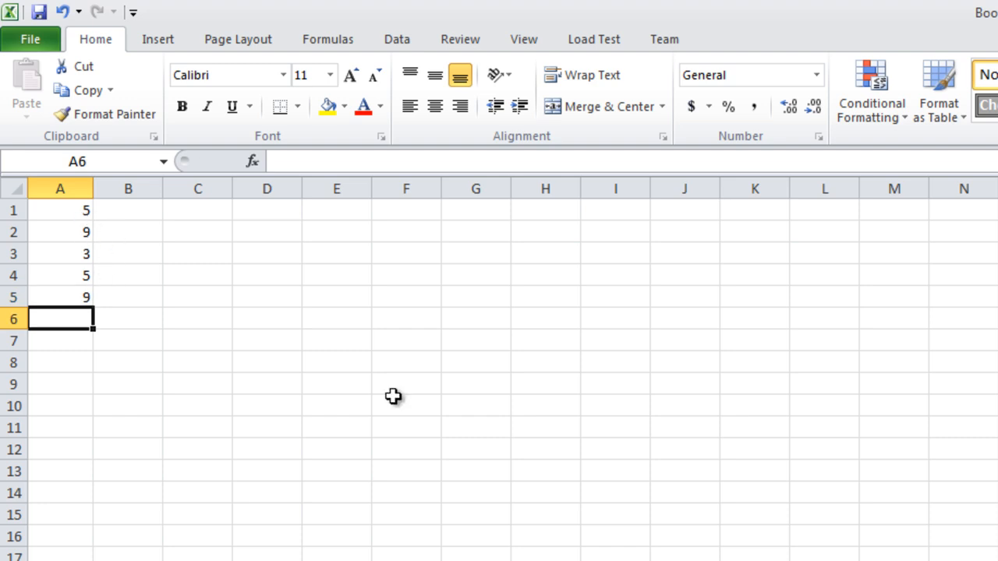
Enter the formula =A1+A2+A3+A4+A5 in cell A6 to add the numbers above it.
text(=)
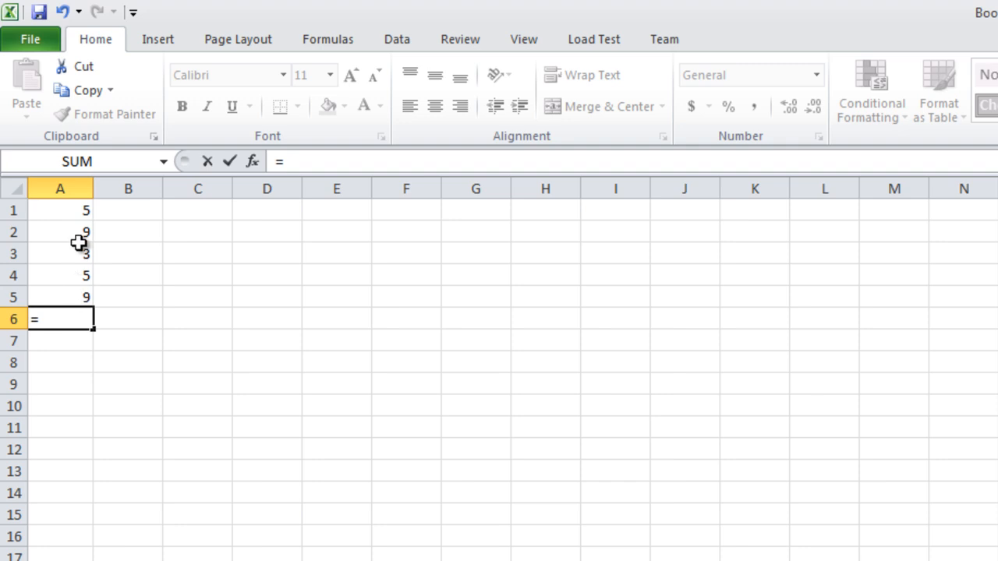
click(81, 211)
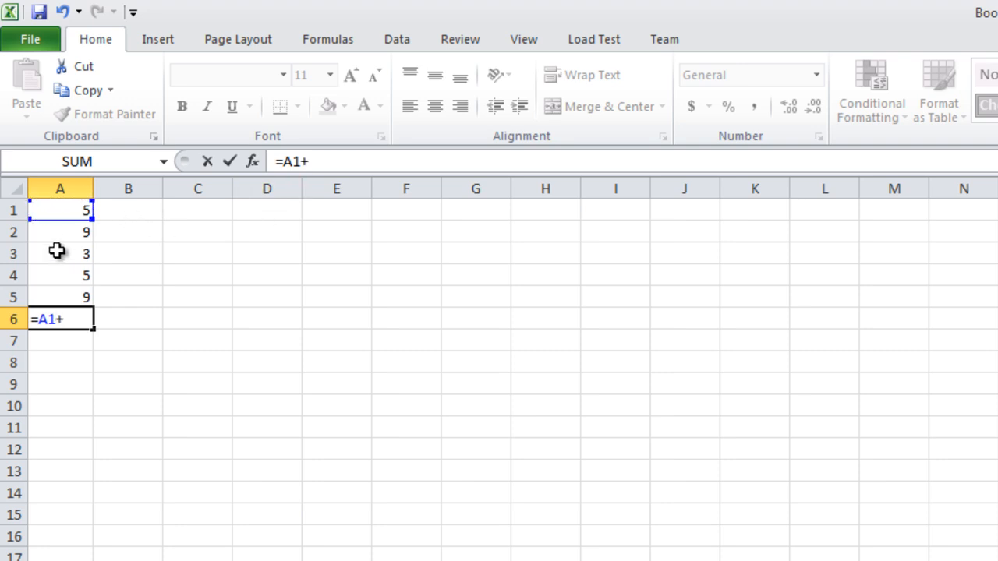
click(63, 232)
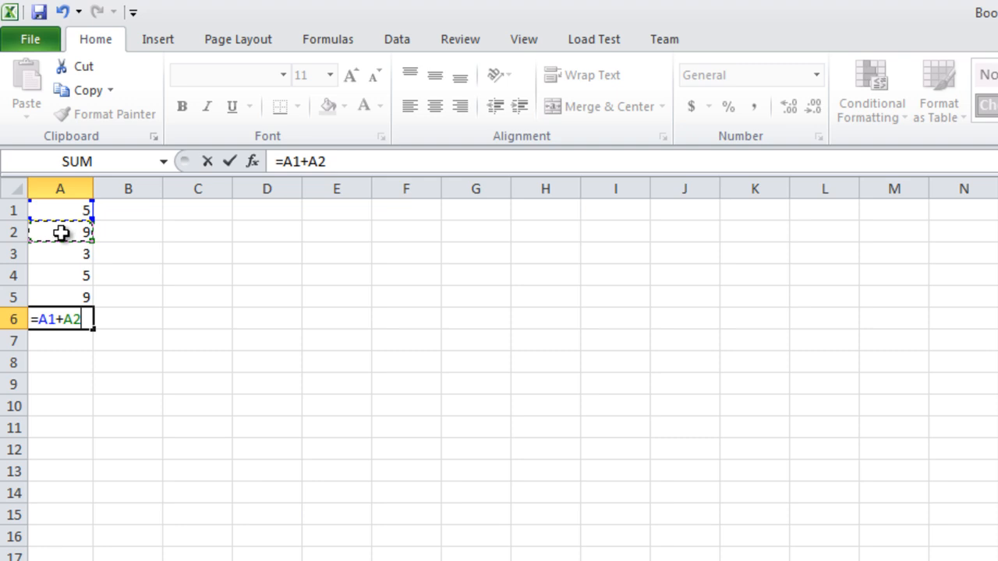
text(+)
click(71, 254)
text(+)
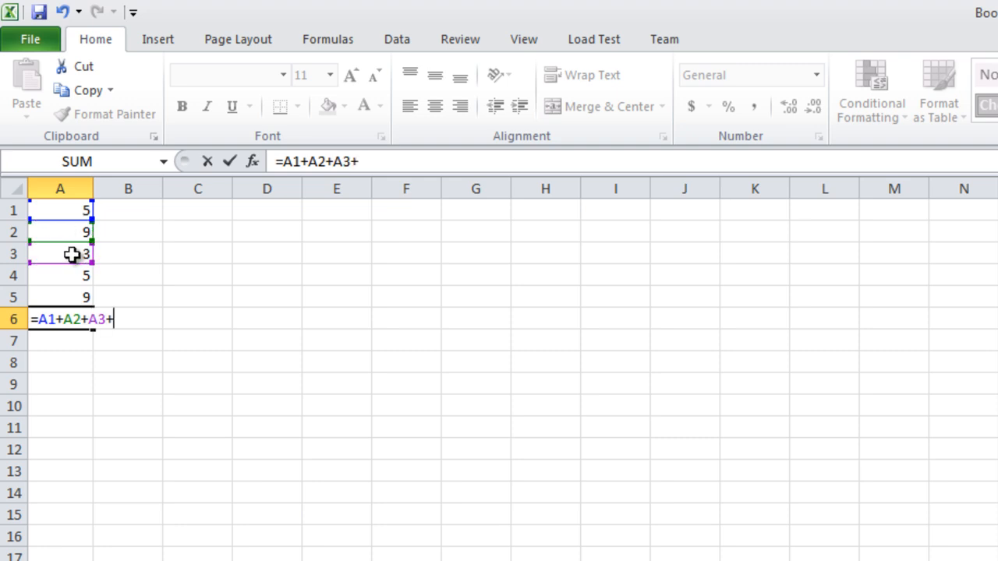
click(82, 274)
text(+)
click(57, 296)
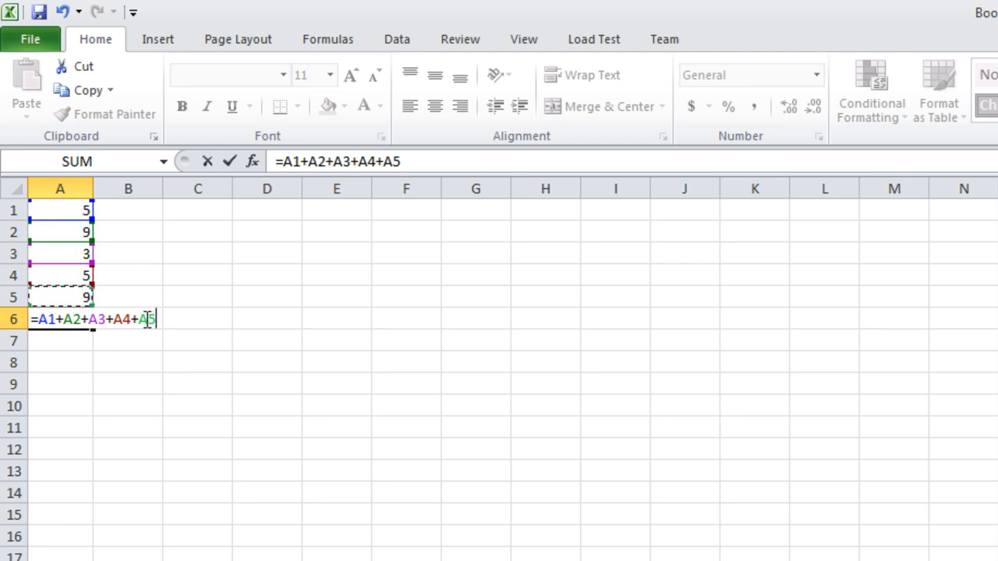
key(Return)
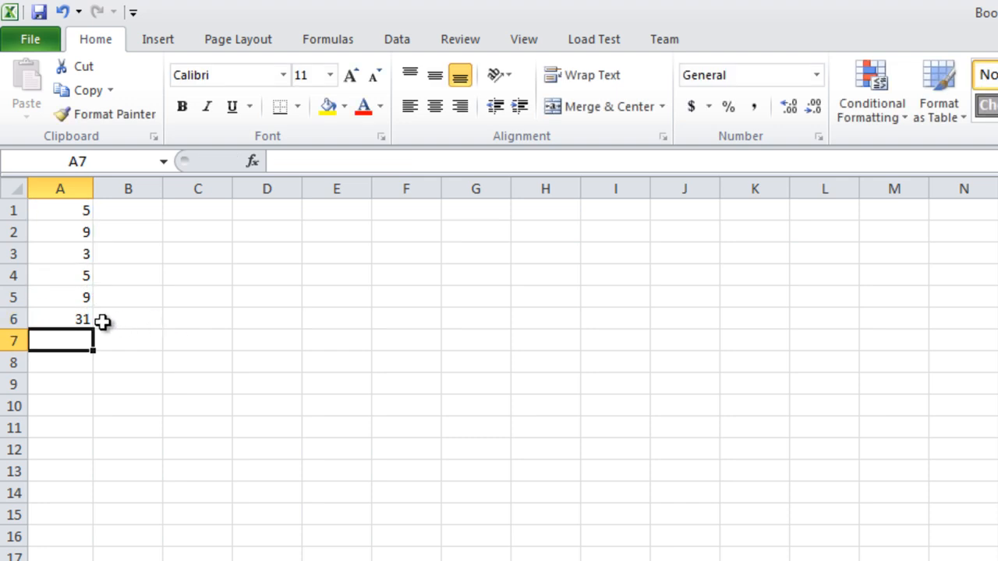
Review the addition formula in cell A6 against the values in A1:A5.
click(92, 323)
drag(88, 209, 86, 293)
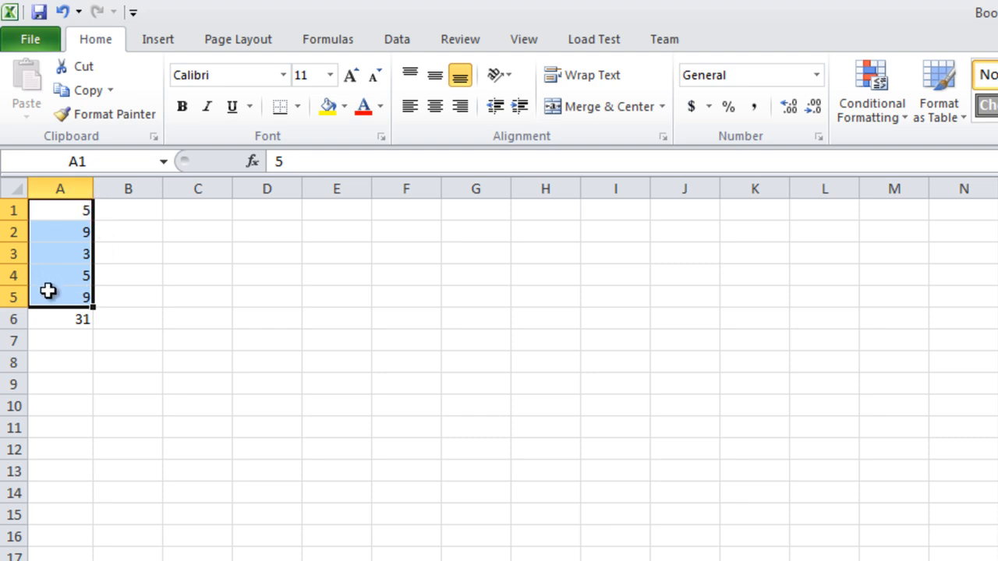
click(70, 319)
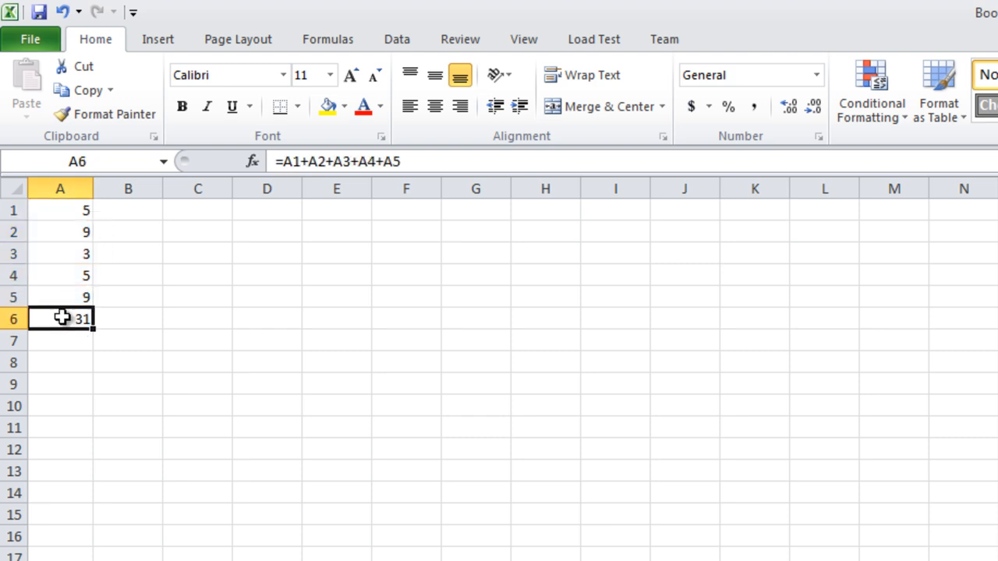
click(68, 296)
drag(69, 297, 78, 215)
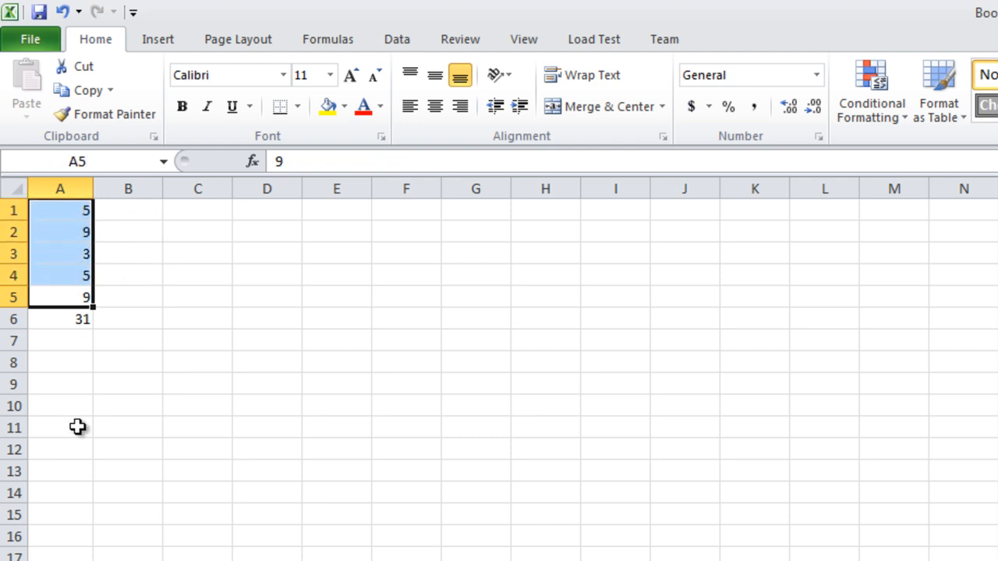
click(75, 343)
click(81, 323)
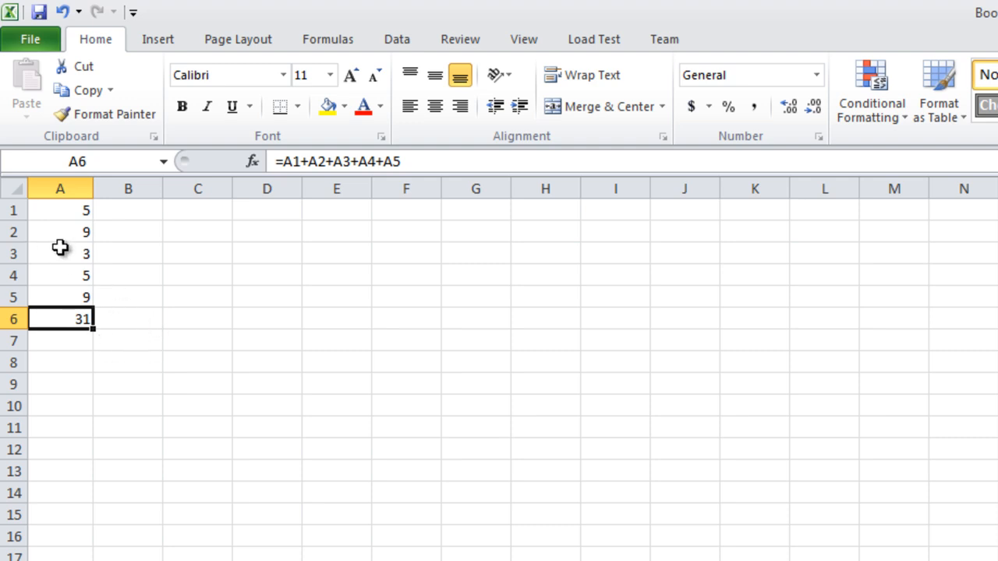
Insert a new row above row 3 and enter 9 in cell A3.
click(14, 255)
right_click(14, 256)
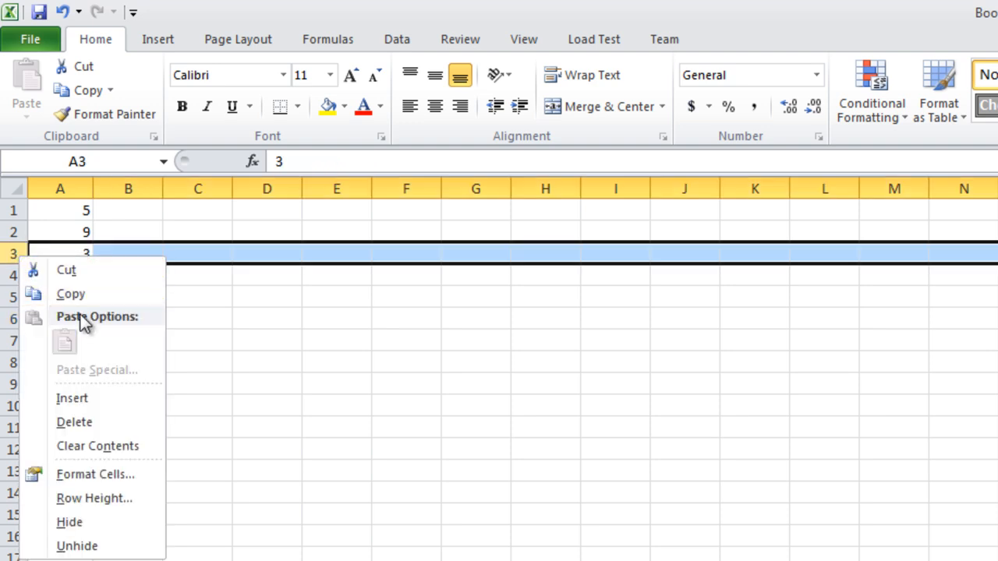
click(67, 400)
click(53, 257)
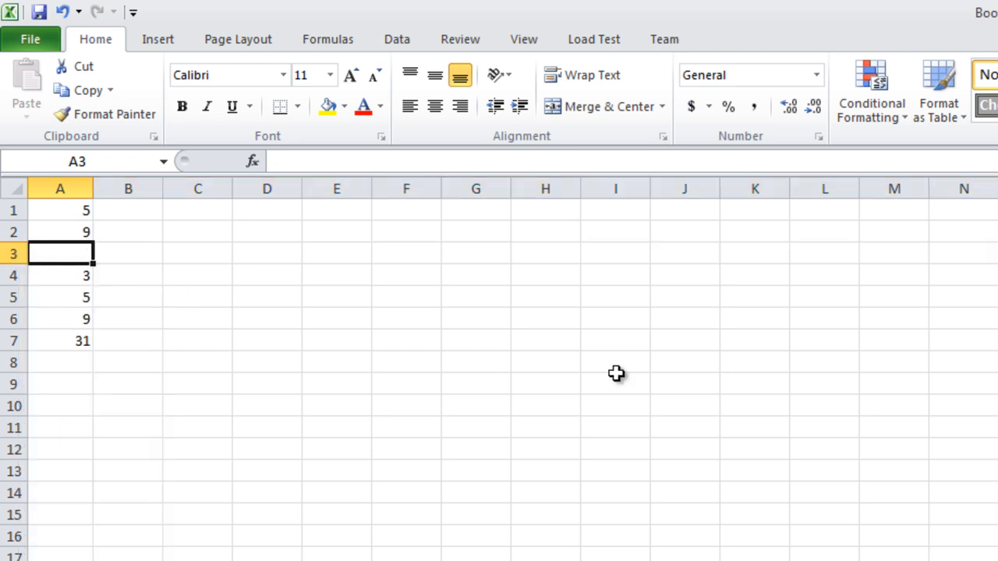
text(9)
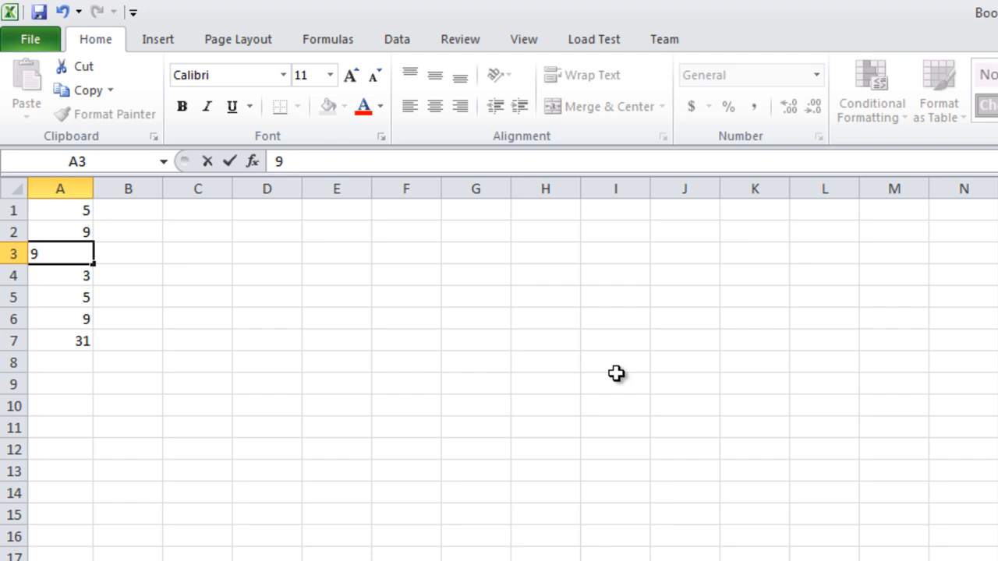
key(Return)
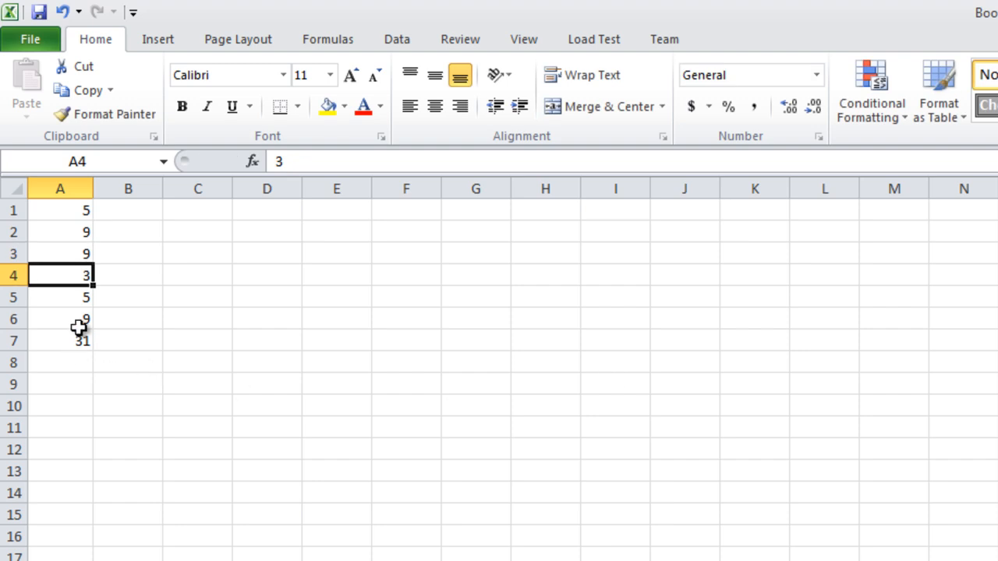
Replace the cell-by-cell addition in A7 with the formula =SUM(A1:A6) and check it against its range.
click(59, 346)
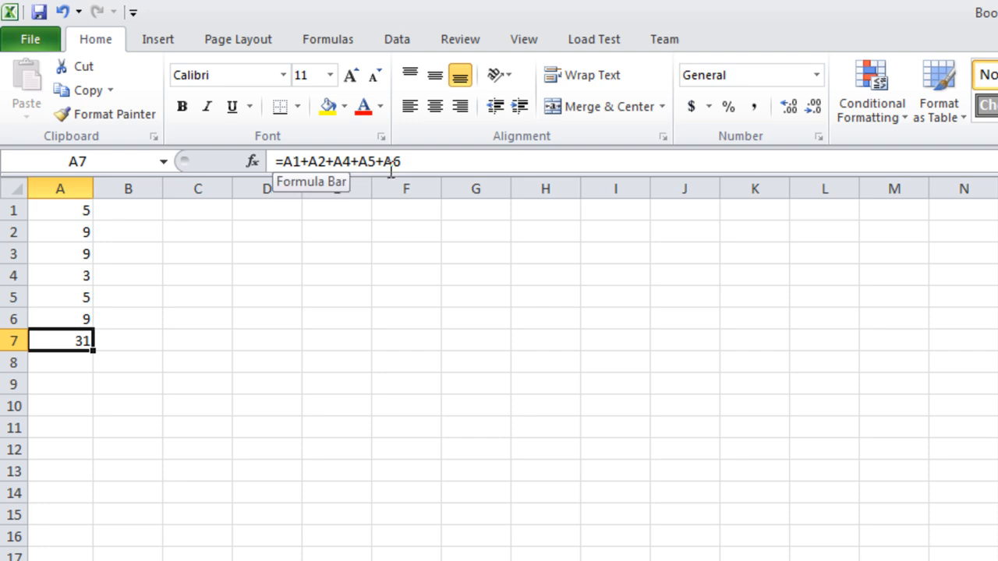
click(298, 161)
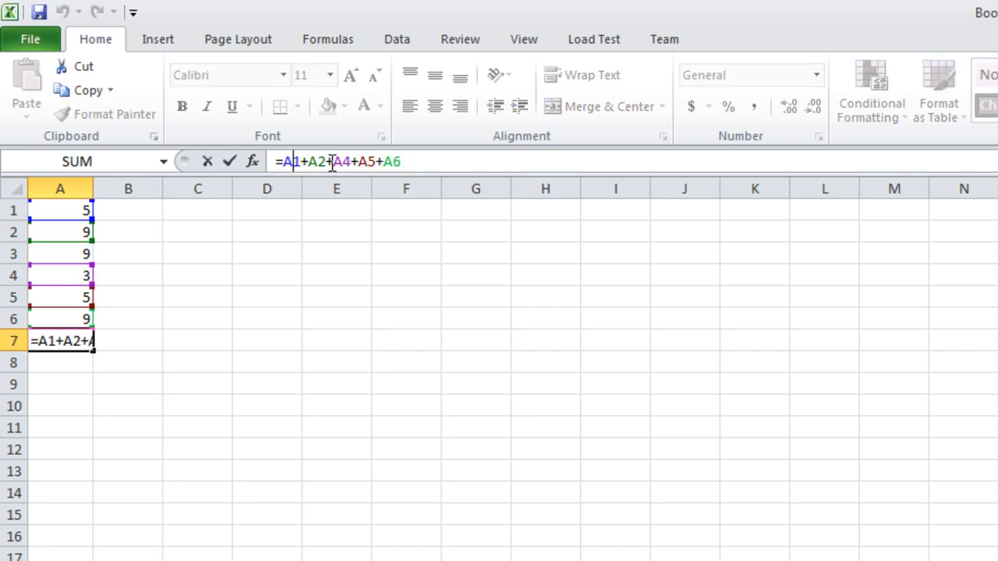
click(324, 162)
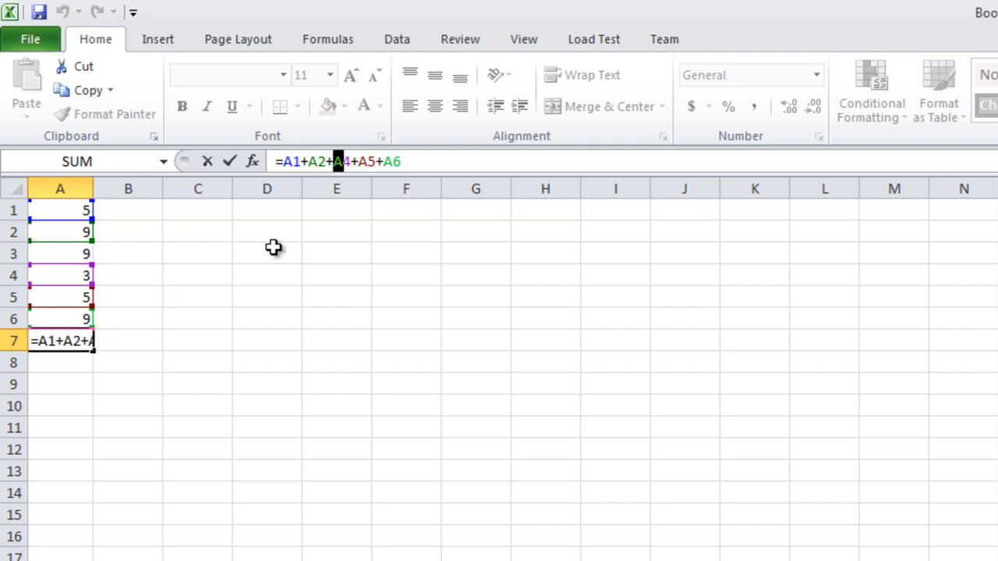
drag(445, 162, 293, 172)
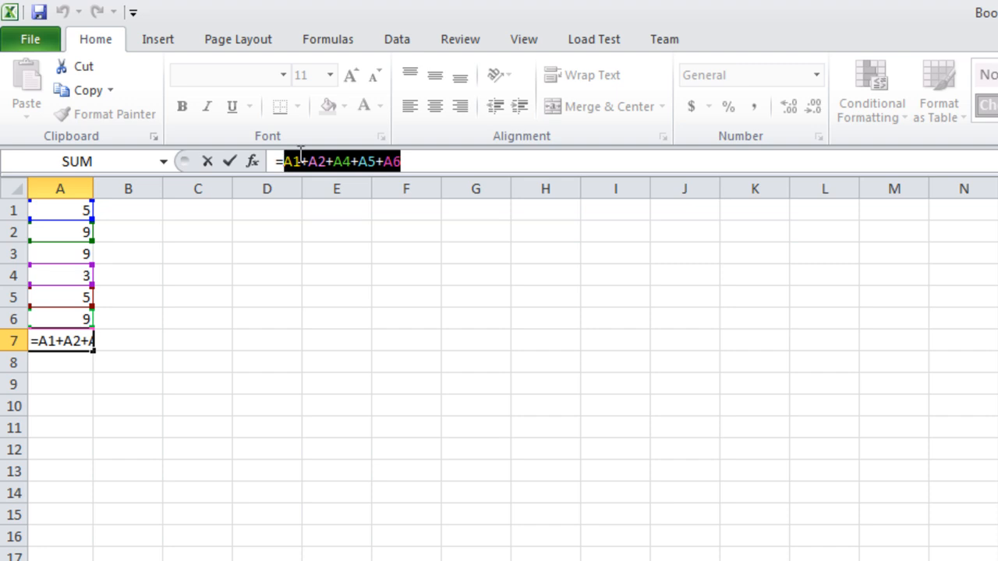
drag(424, 161, 287, 165)
key(BackSpace)
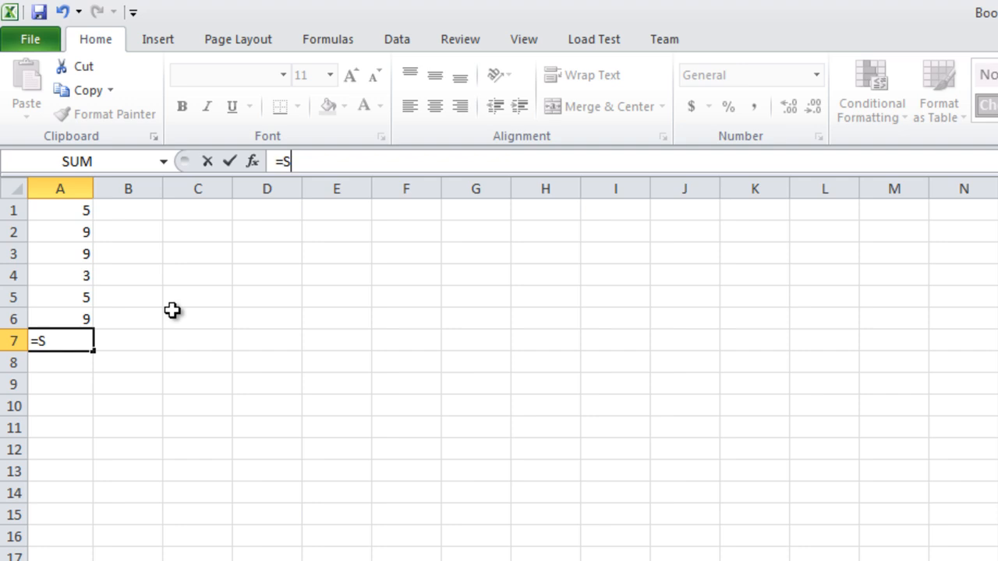
text(SUM)
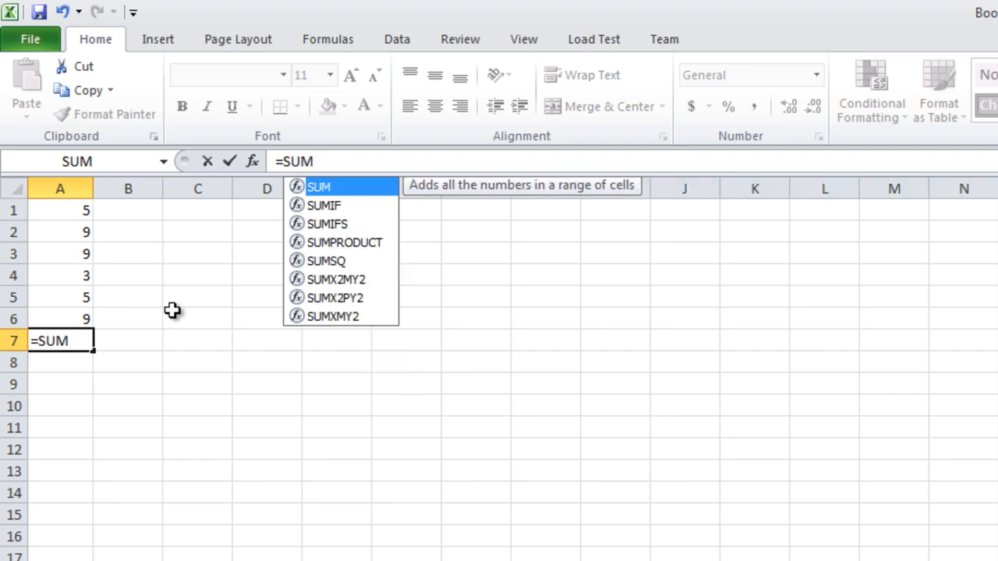
text(()
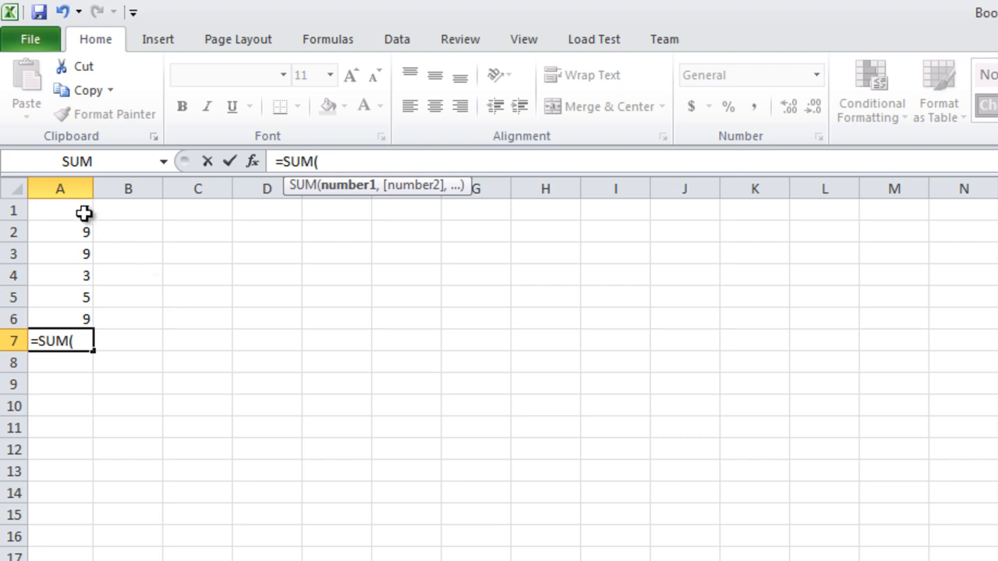
drag(83, 213, 81, 309)
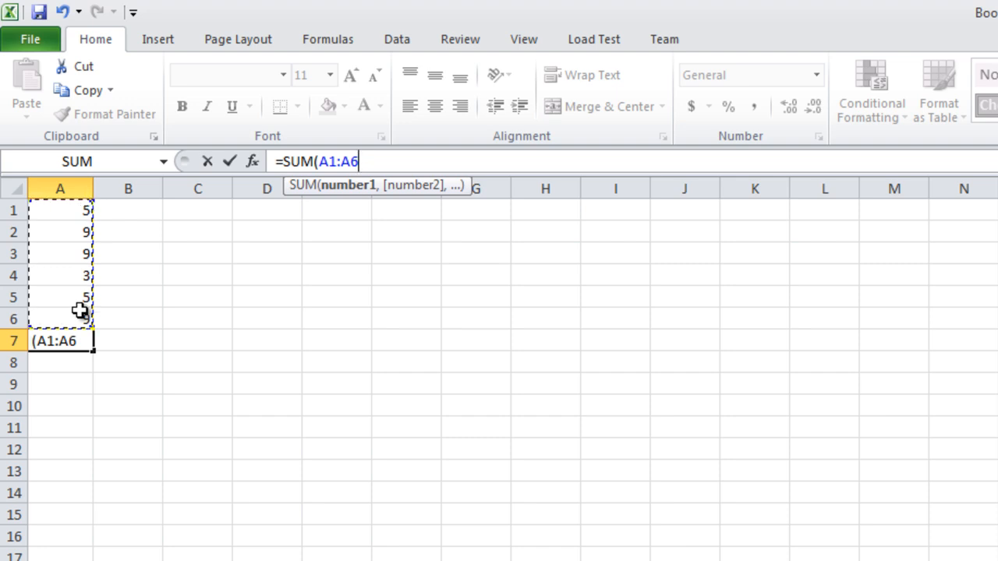
text())
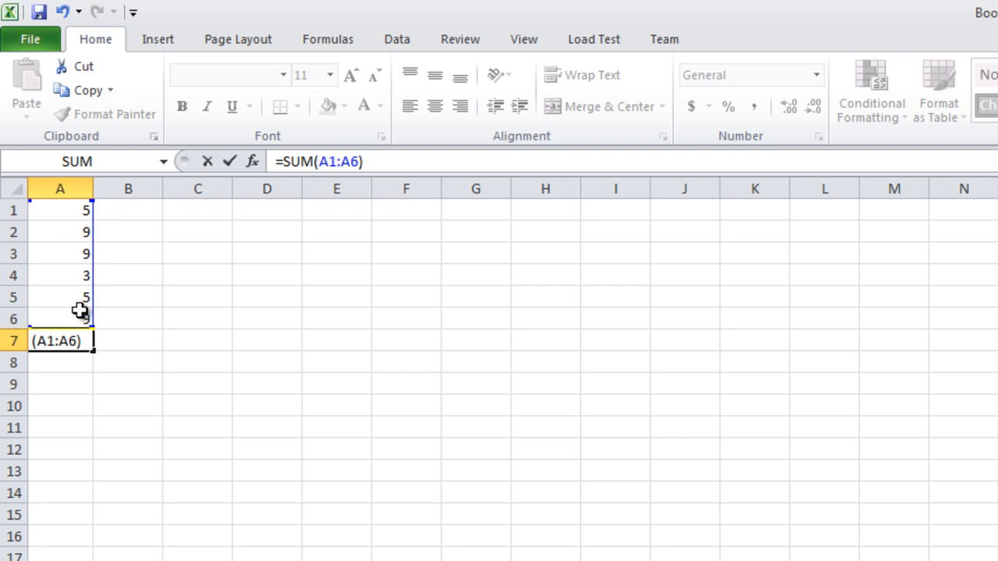
key(Return)
click(52, 340)
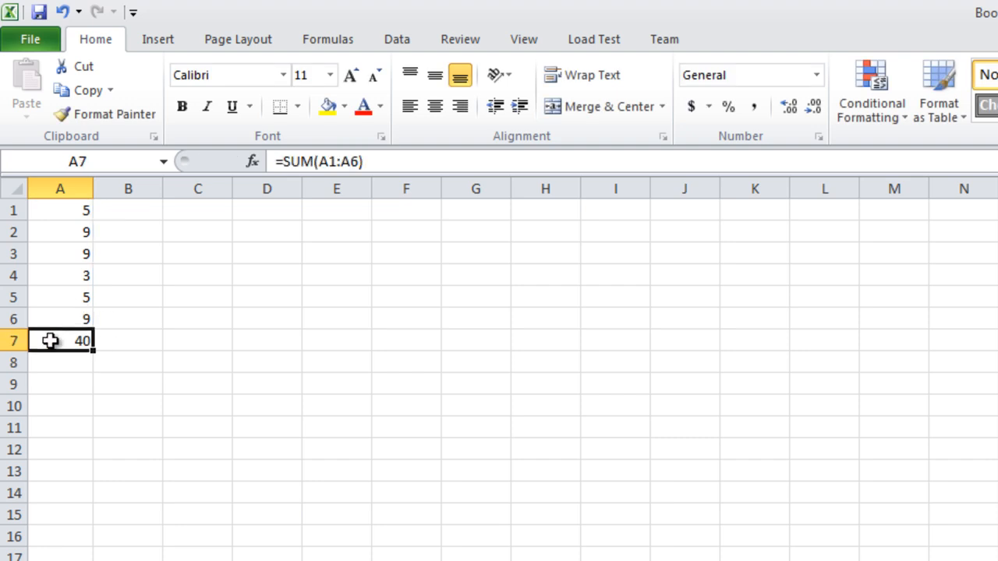
drag(81, 212, 77, 318)
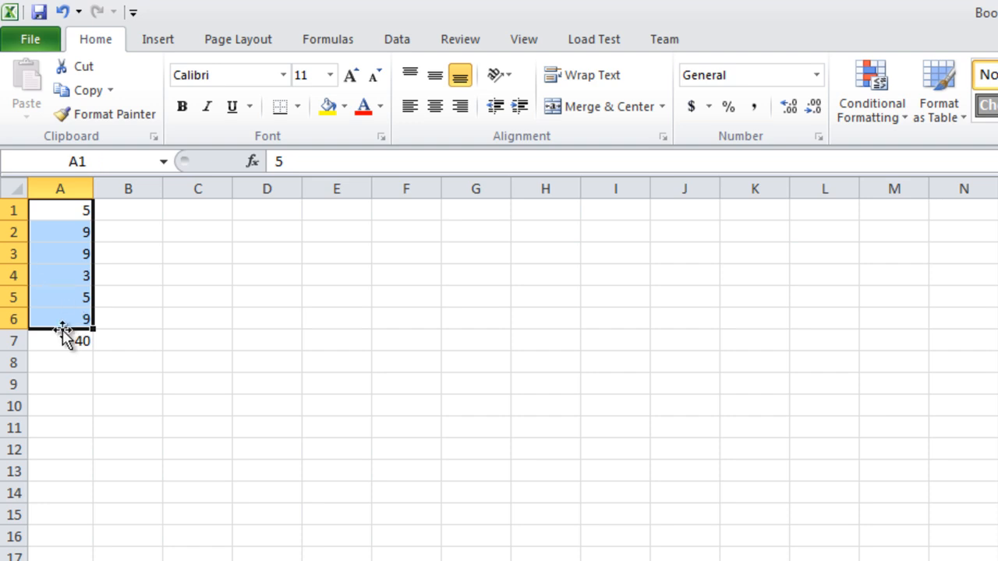
Insert a new row above row 4 and enter 80 in cell A4.
click(13, 276)
right_click(14, 276)
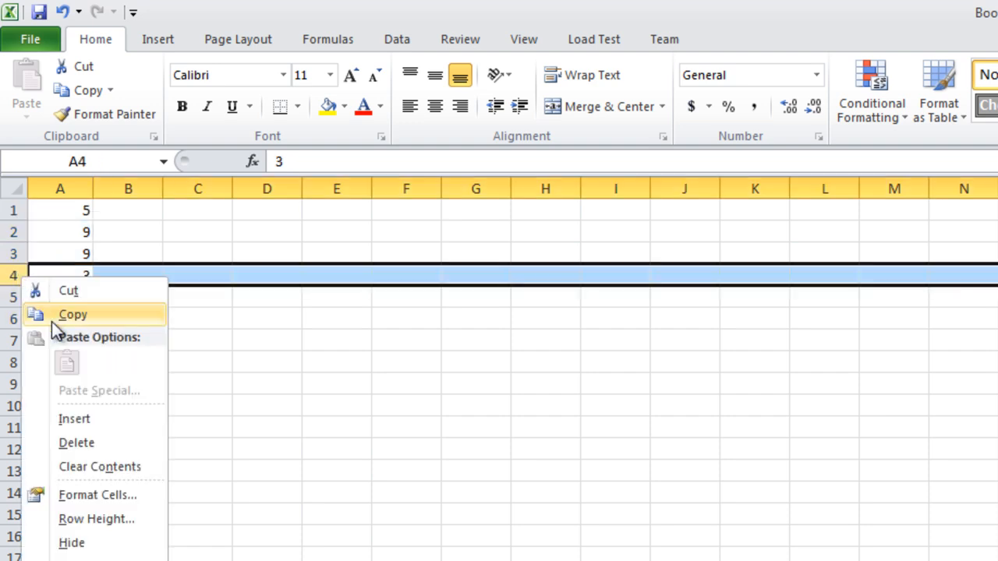
click(87, 420)
click(67, 275)
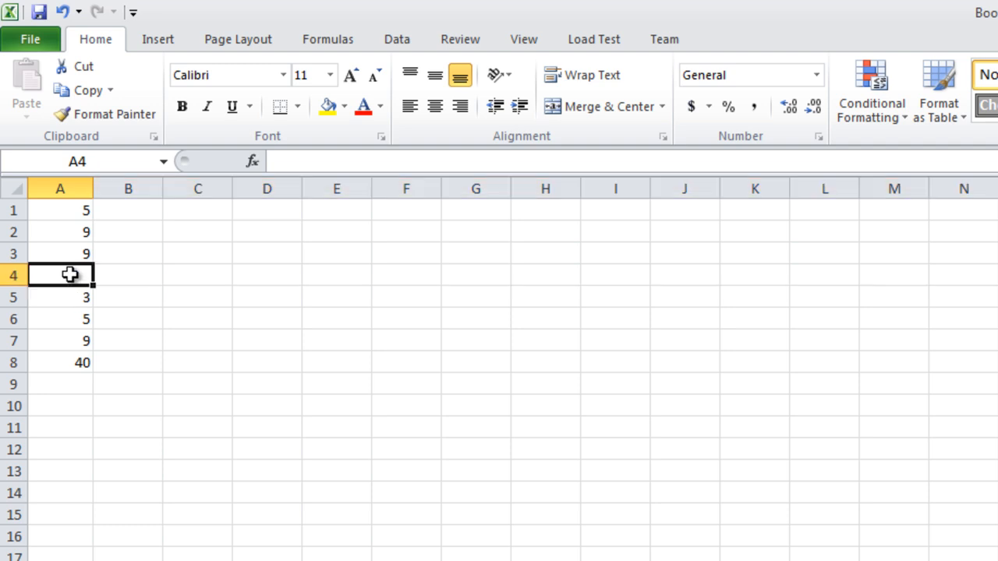
text(80)
key(Return)
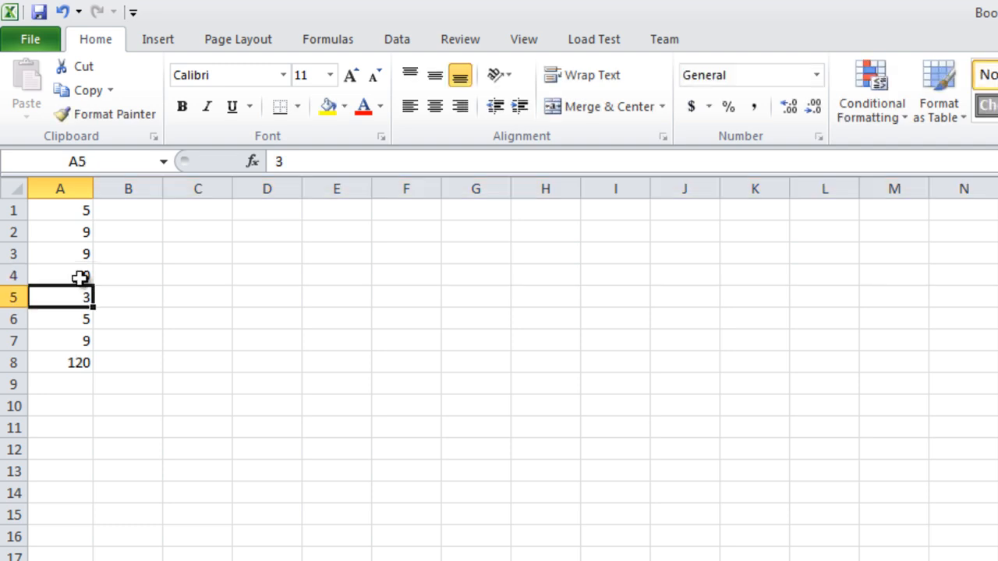
Check the range in the SUM formula of cell A8 against the values in A1:A7.
click(90, 362)
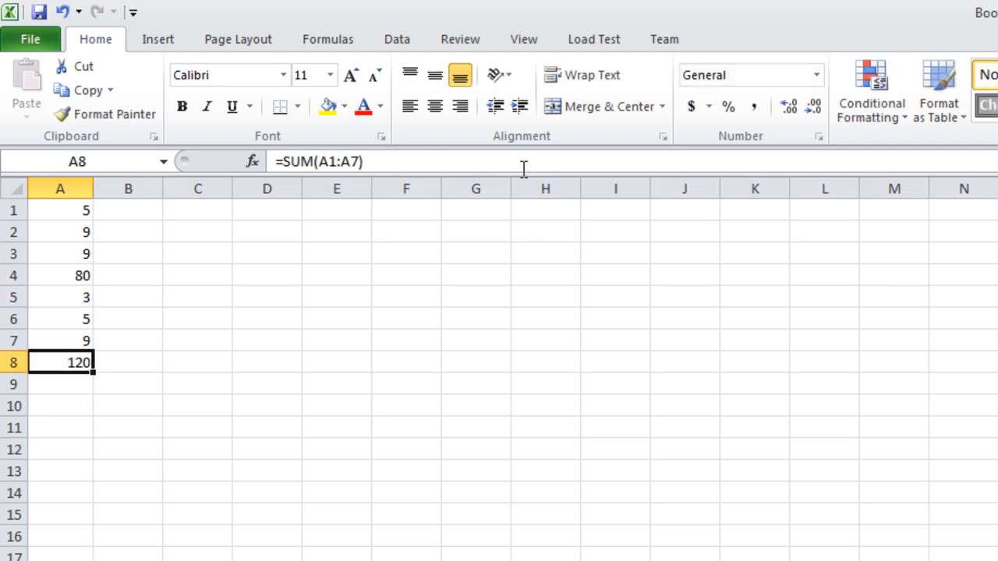
drag(361, 160, 340, 153)
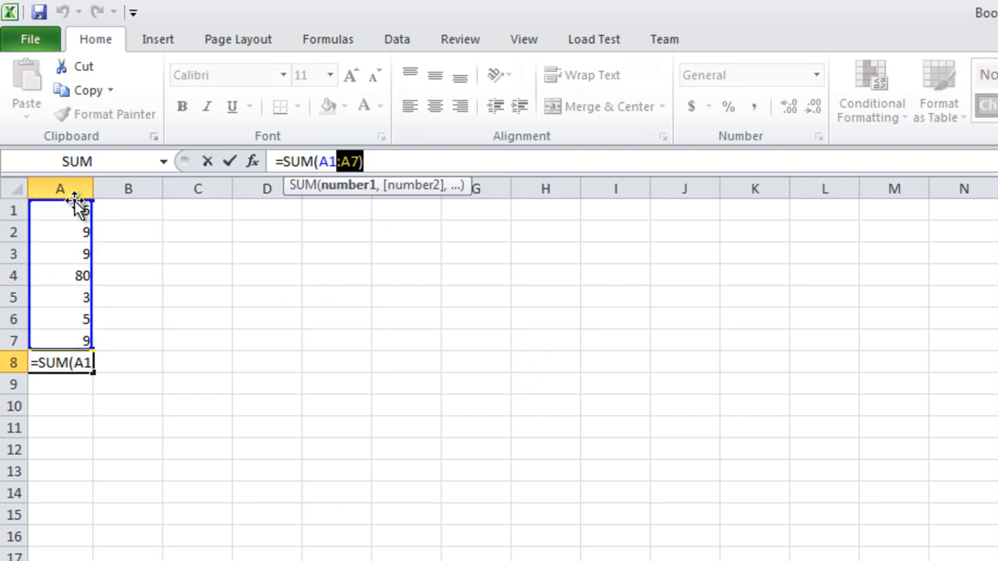
key(Return)
click(183, 390)
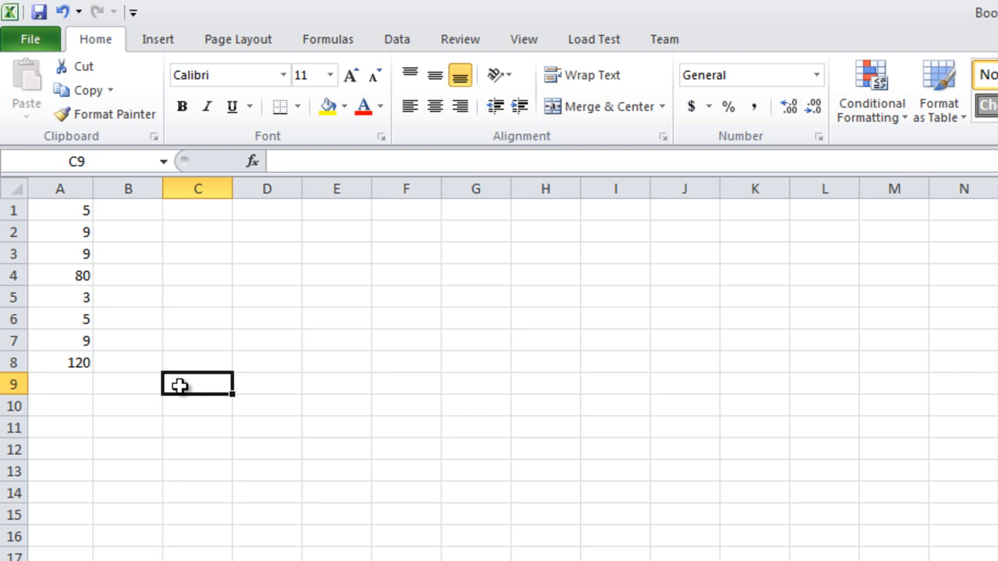
Change the function in cell A8 to AVERAGE so the formula reads =AVERAGE(A1:A7), and check it against its range.
click(85, 361)
drag(316, 162, 281, 161)
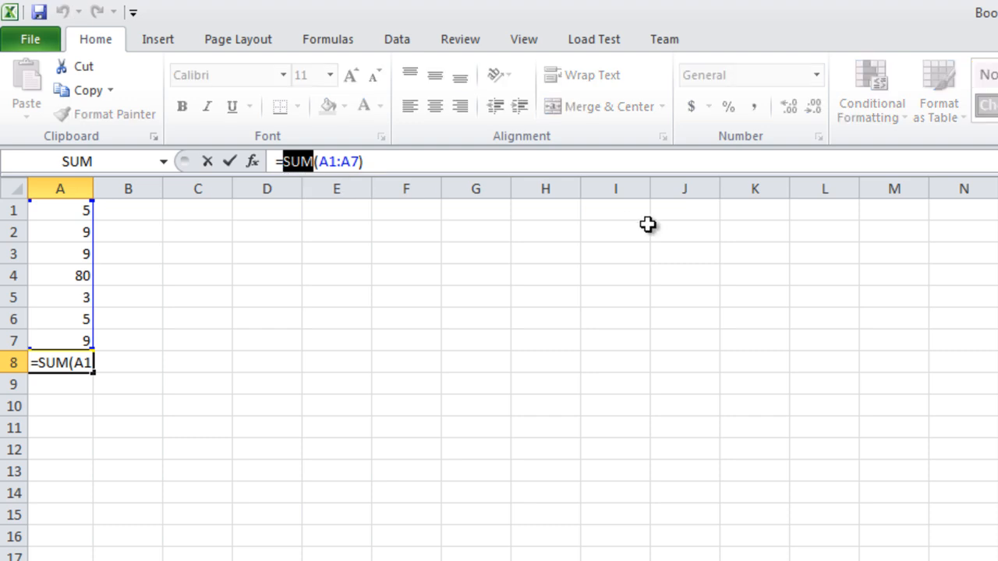
text(AVERAGE)
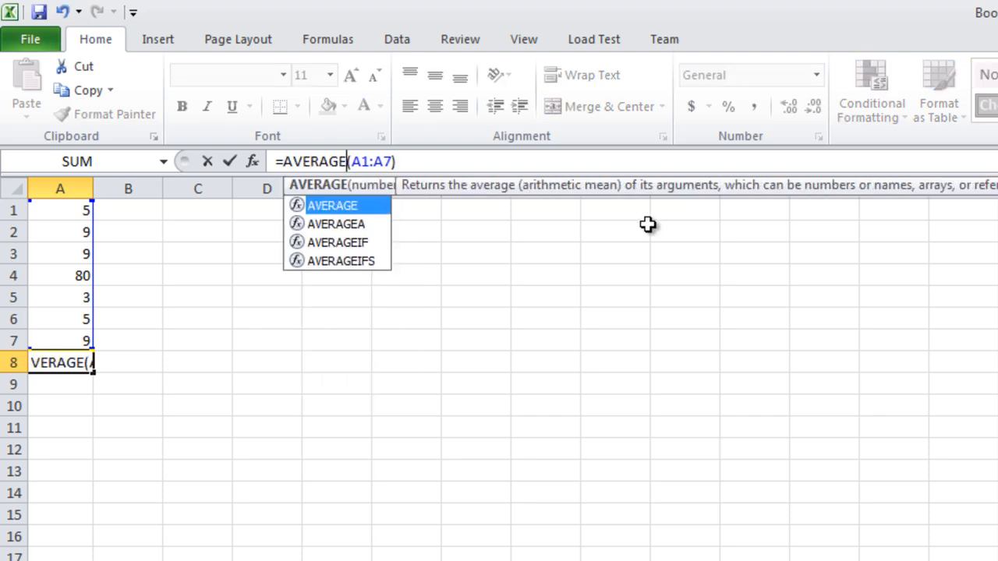
key(Return)
drag(62, 216, 65, 331)
click(64, 360)
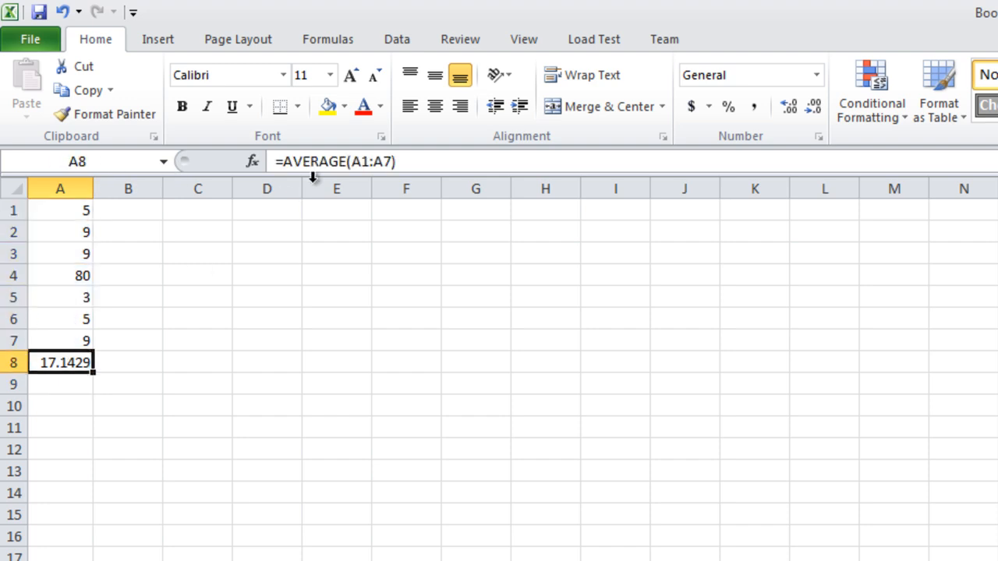
Replace AVERAGE with MIN in cell A8 so the formula reads =MIN(A1:A7).
click(373, 161)
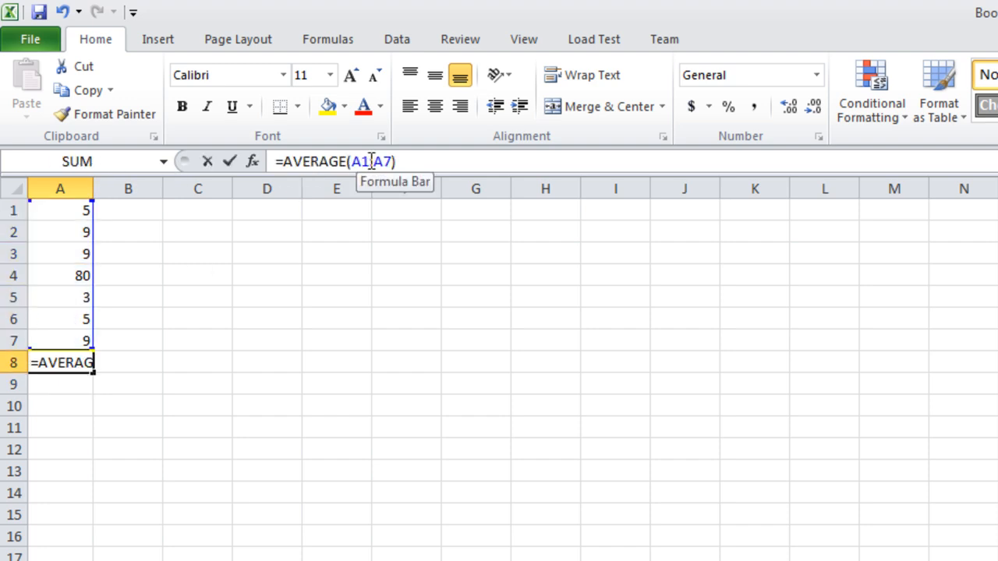
drag(372, 161, 379, 162)
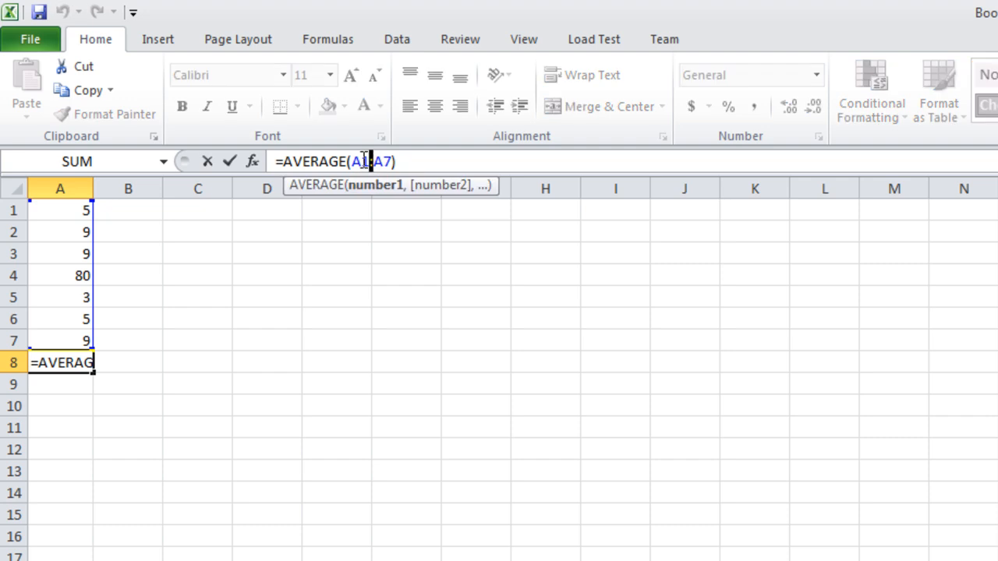
click(355, 161)
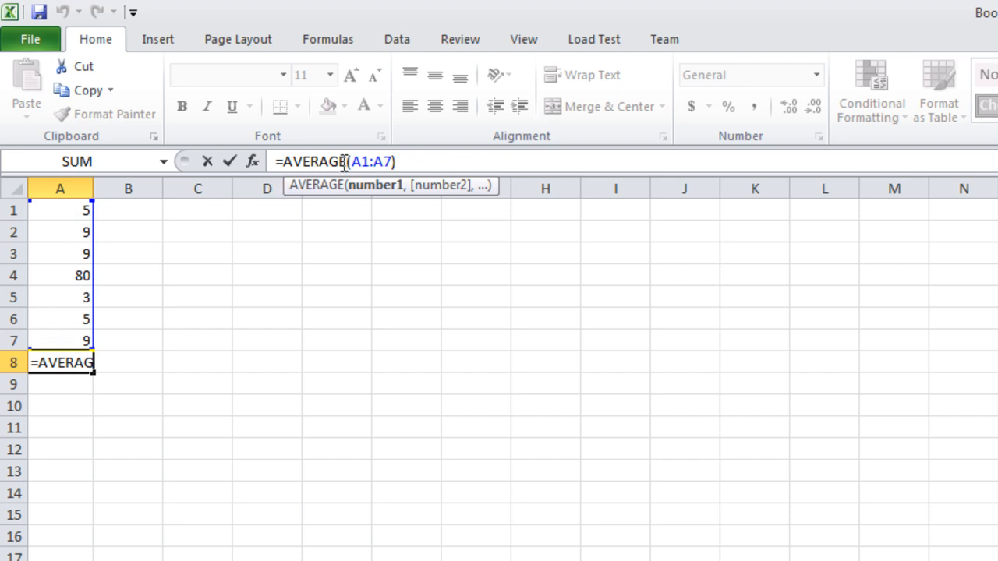
drag(343, 161, 283, 161)
text(MI)
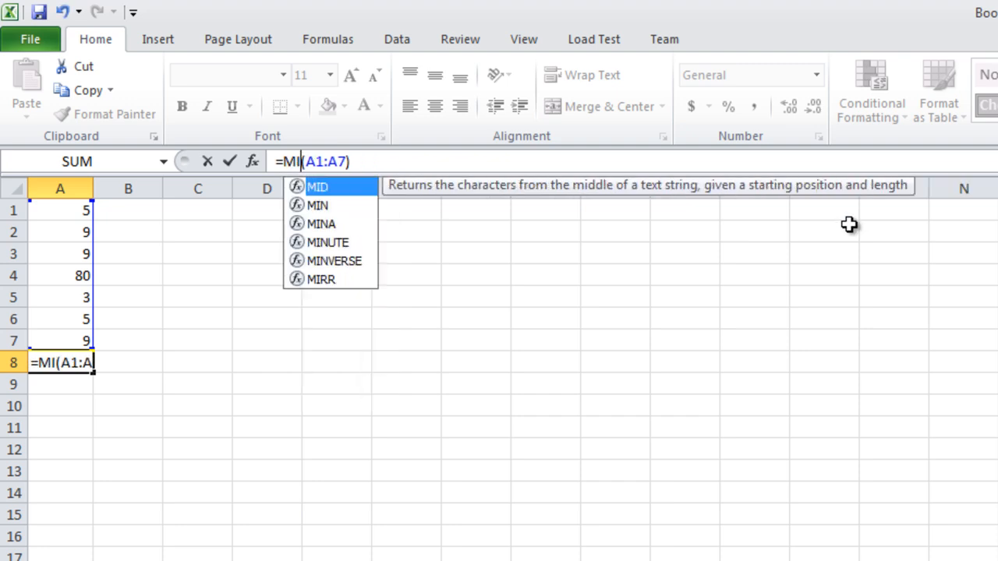
text(N)
key(Return)
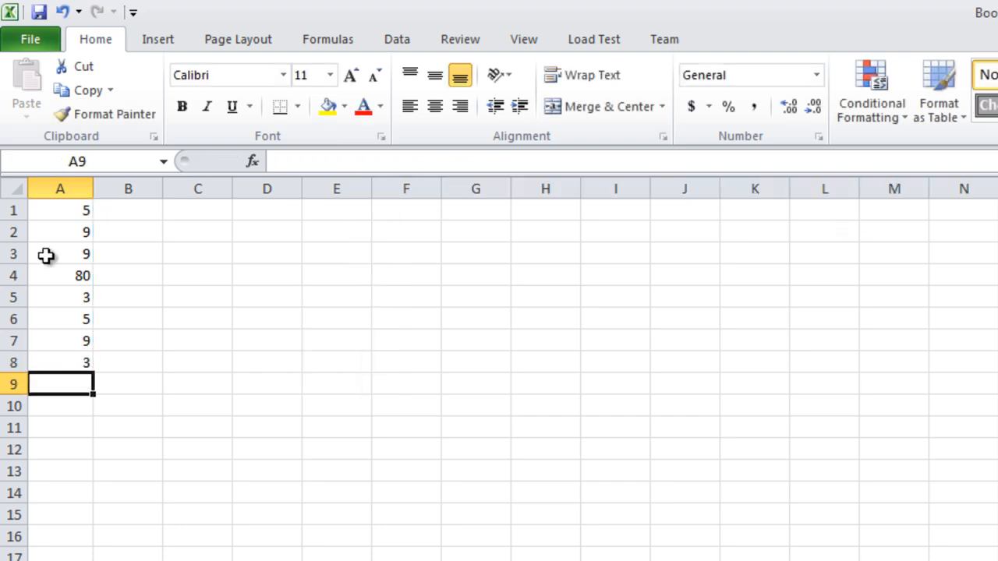
Change the function in cell A8 to MAX so the formula reads =MAX(A1:A7).
click(58, 364)
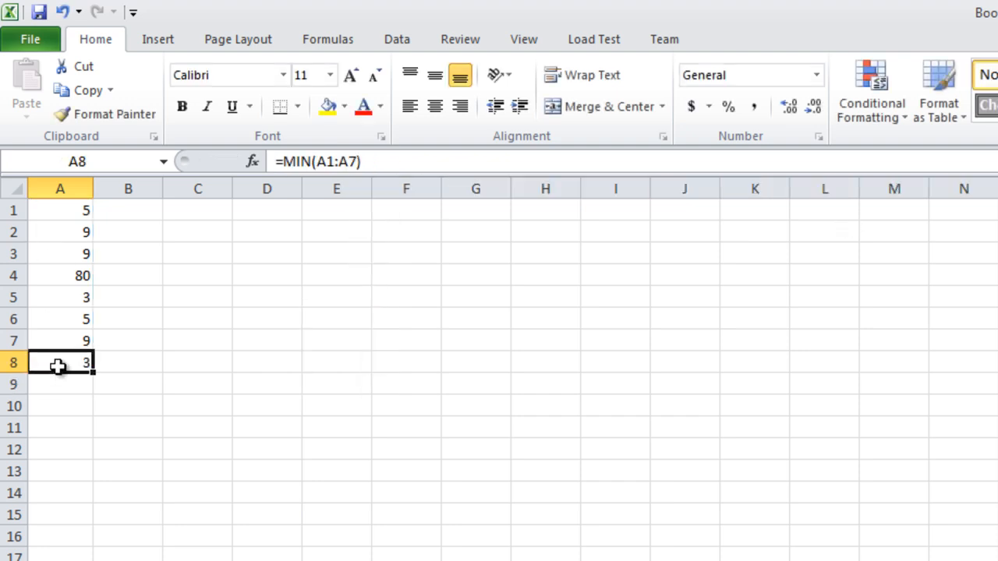
click(309, 164)
text(AX)
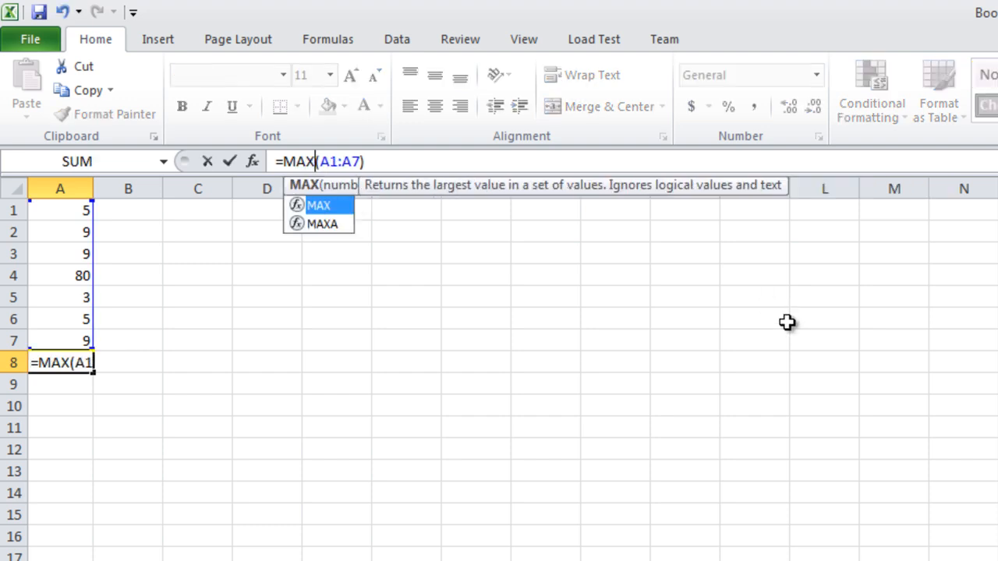
key(Return)
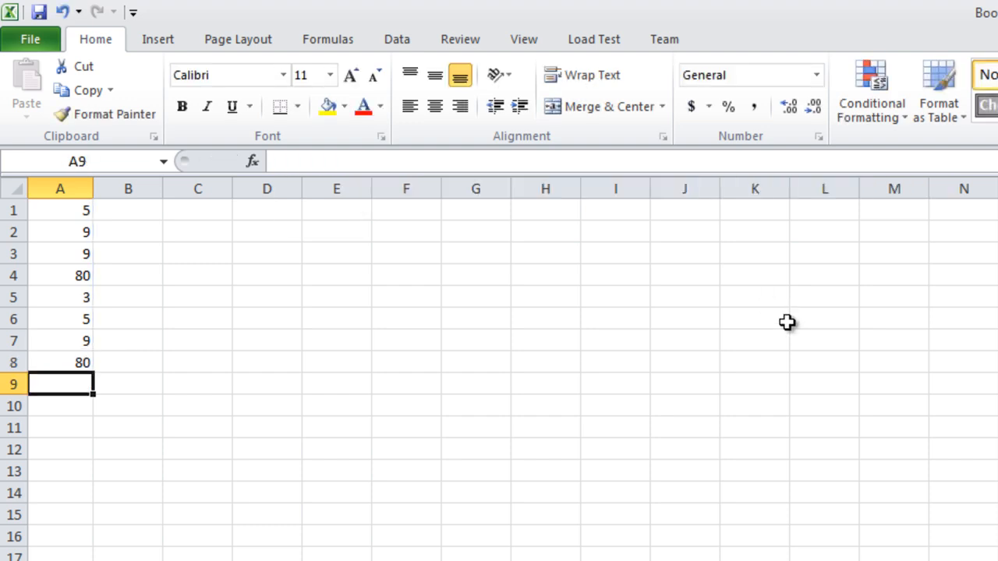
Browse the recently used functions offered by Insert Function for cell A8, including AVERAGE, IF, HYPERLINK and COUNT, without inserting any.
click(70, 363)
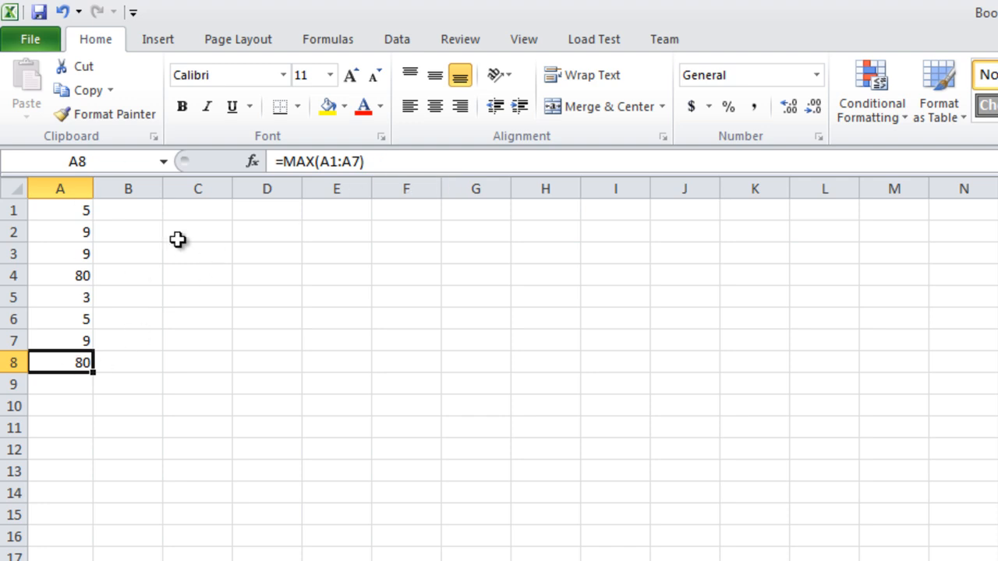
drag(380, 161, 260, 164)
key(BackSpace)
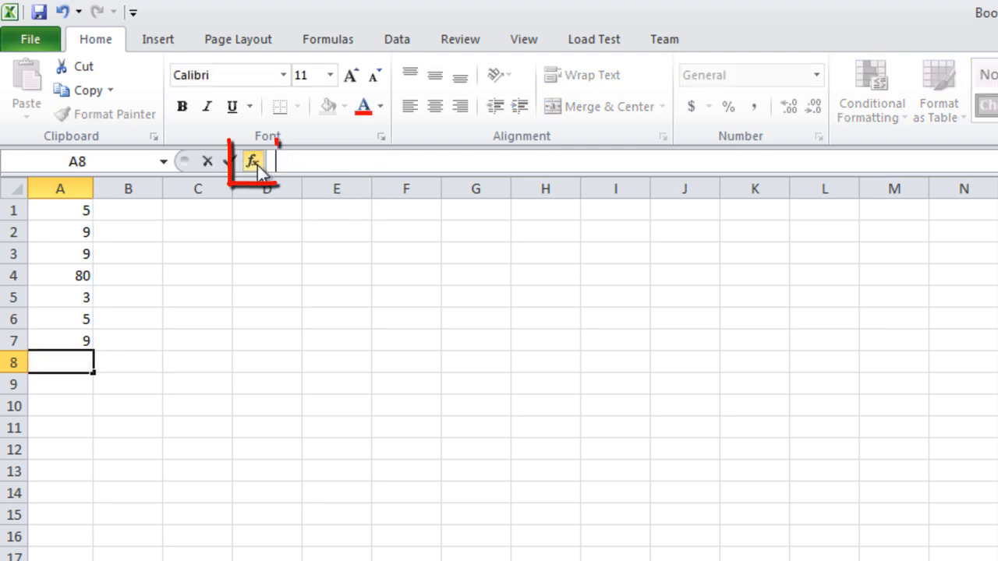
click(251, 162)
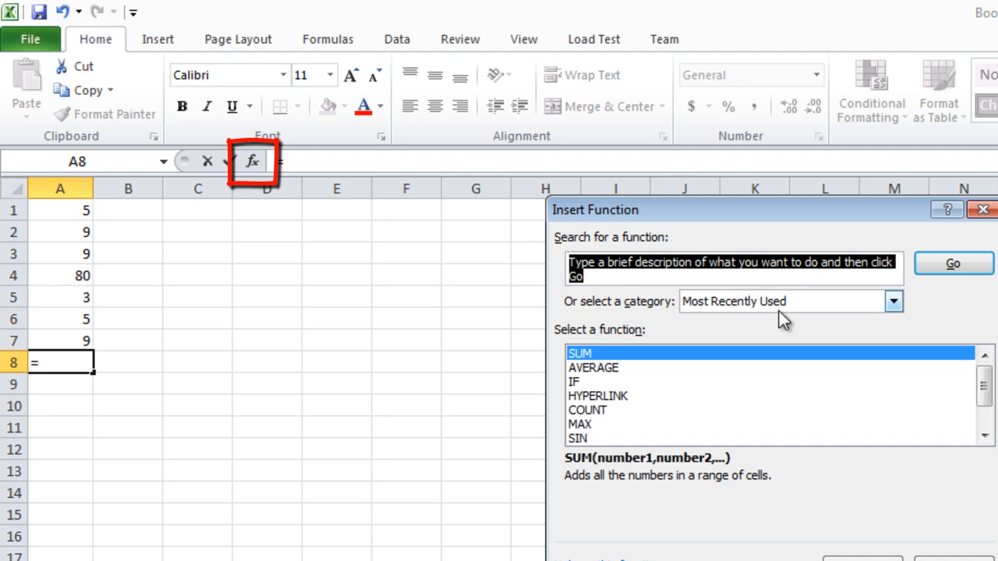
click(589, 369)
click(599, 385)
click(604, 395)
click(602, 410)
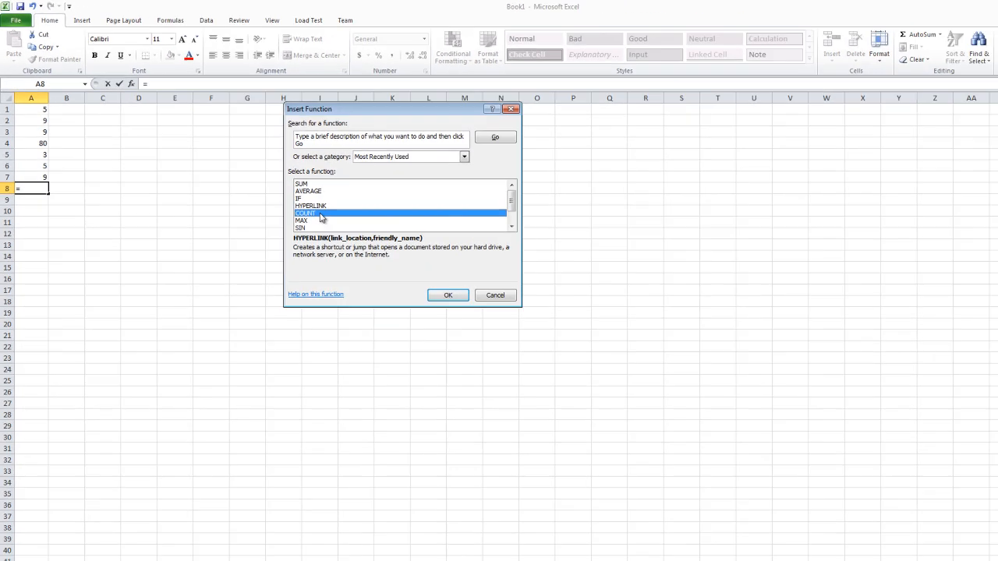
scroll(470, 189, down, 1)
click(427, 183)
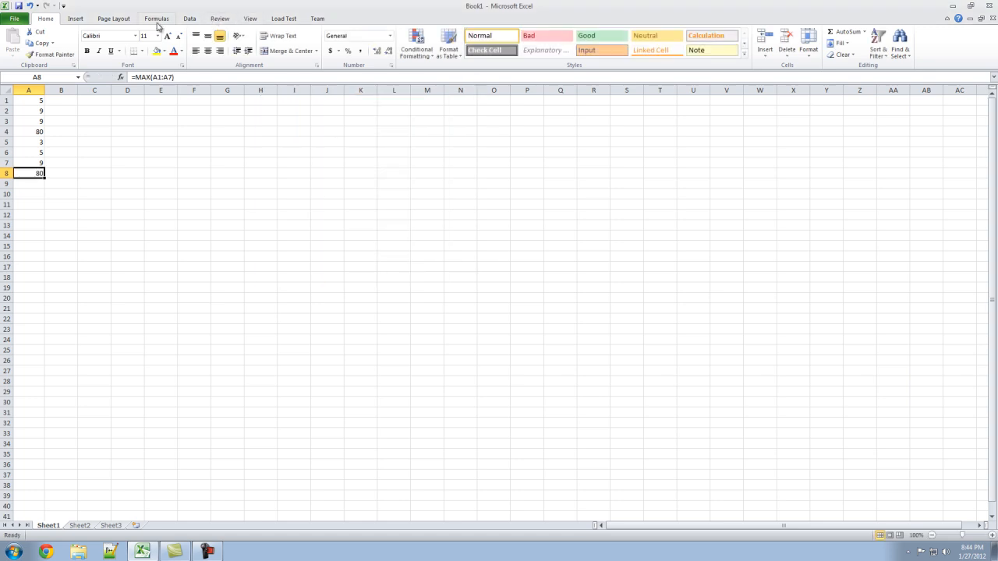
Look through the function library's Text, Logical, Financial and Recently Used categories.
click(157, 20)
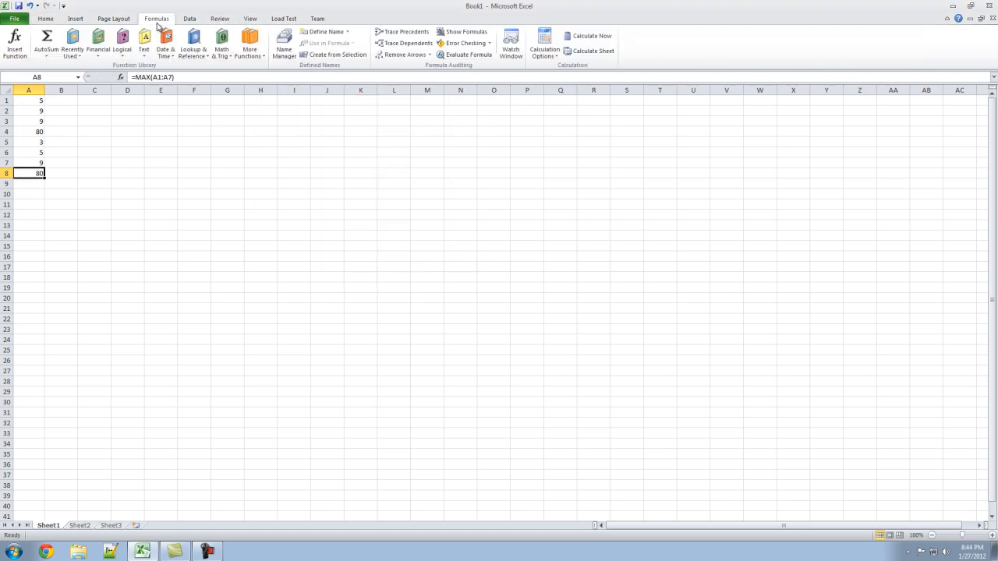
click(144, 45)
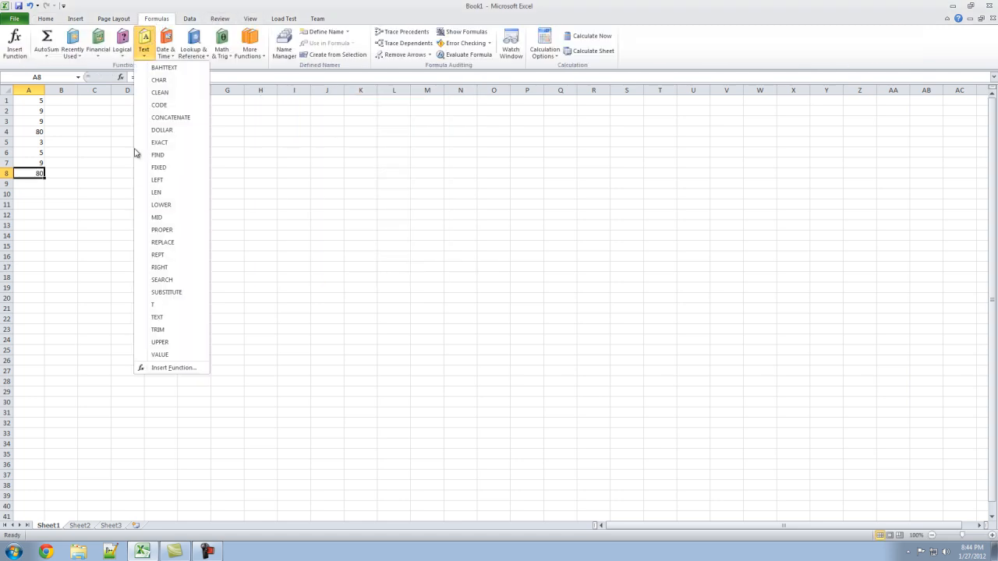
click(126, 45)
click(98, 45)
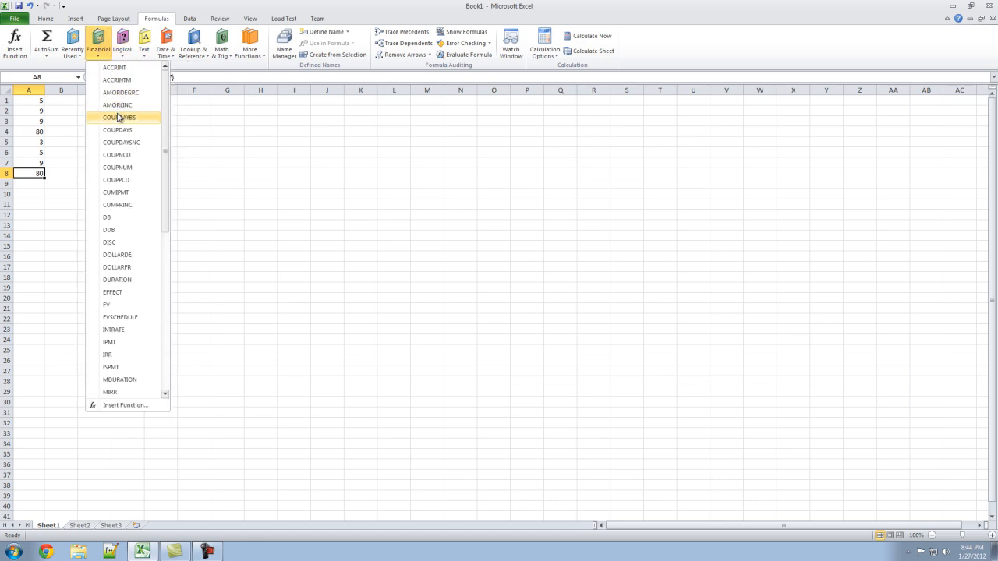
click(79, 49)
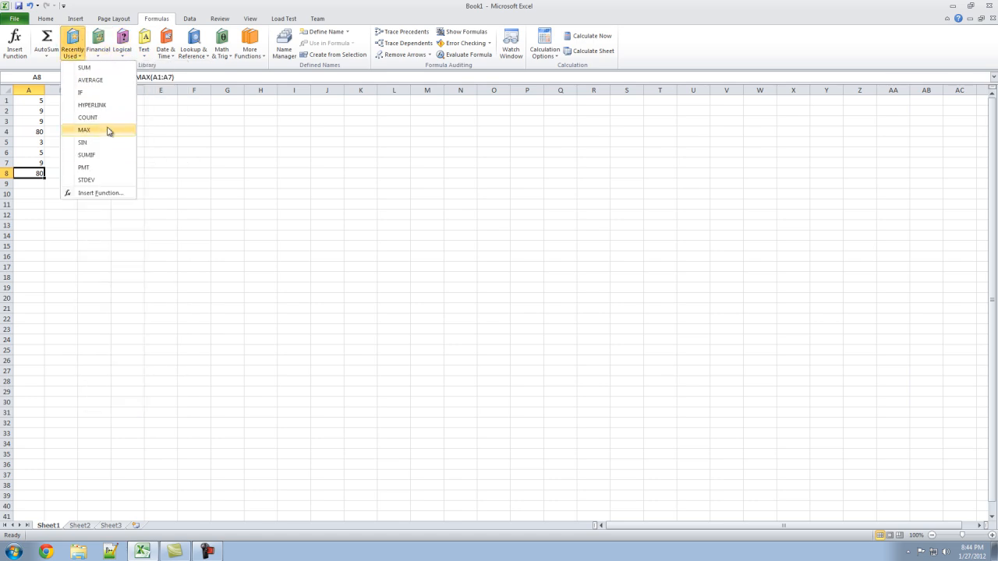
click(57, 41)
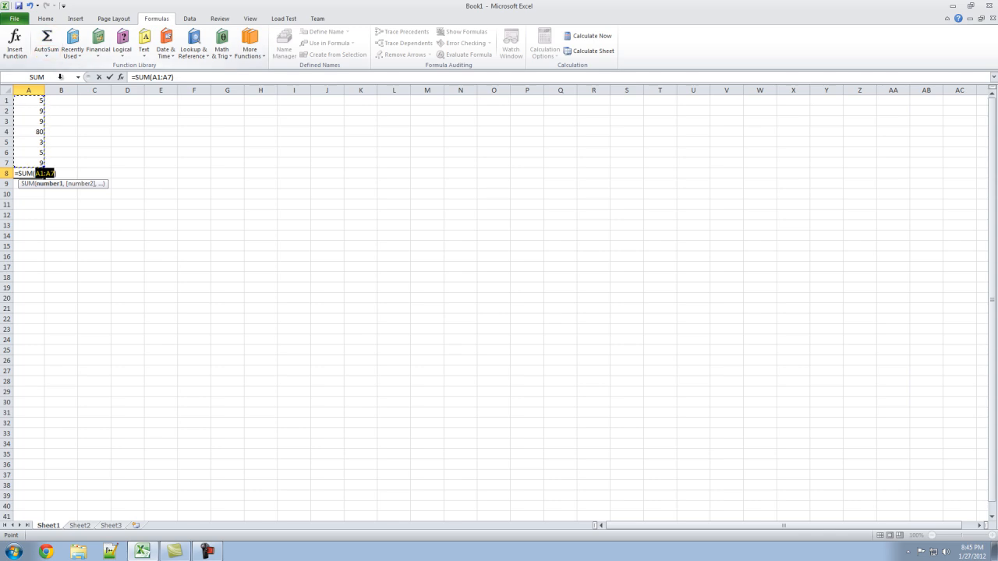
click(106, 141)
key(Escape)
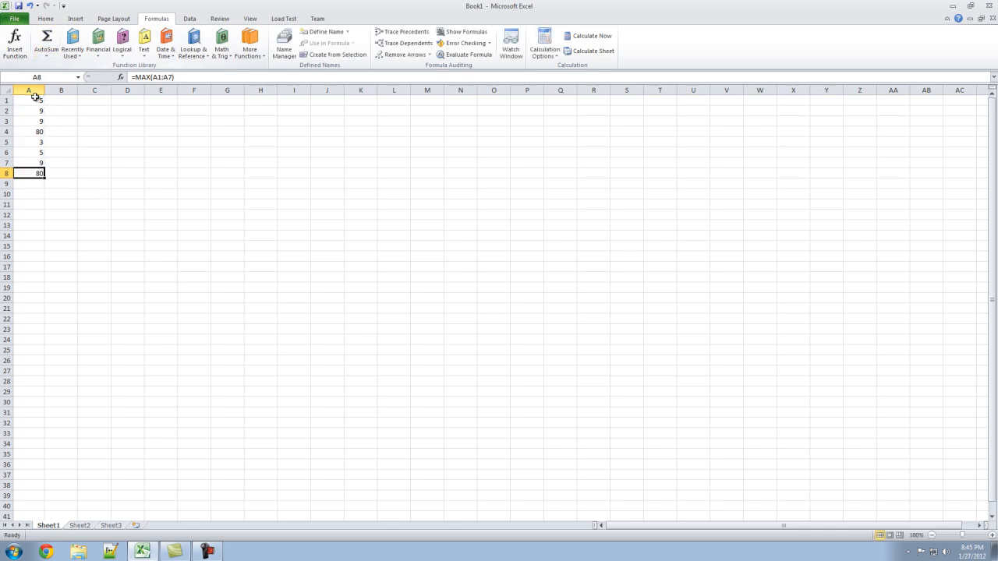
Clear the MAX formula from cell A8 and total A1:A7 there with AutoSum.
key(Delete)
click(50, 20)
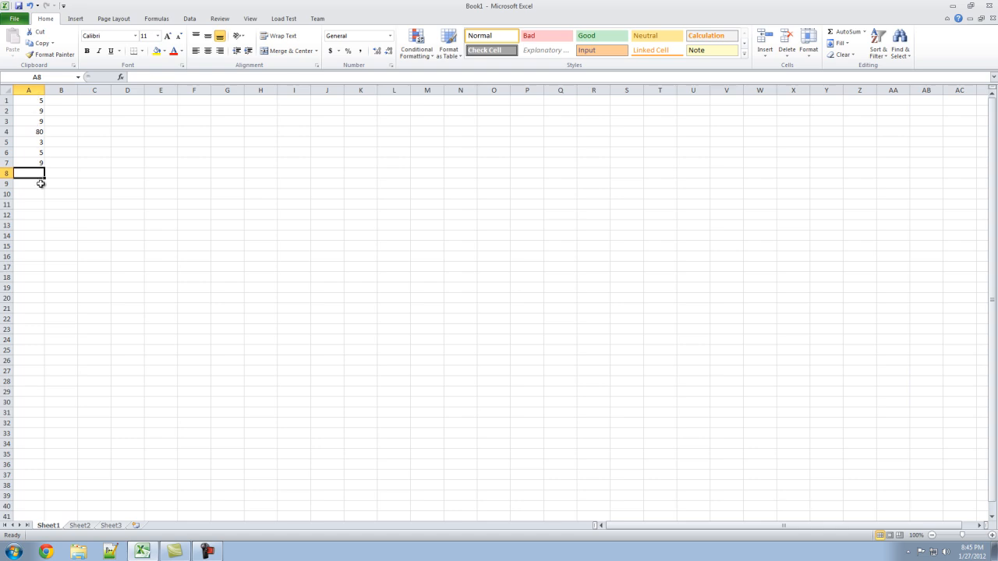
click(834, 35)
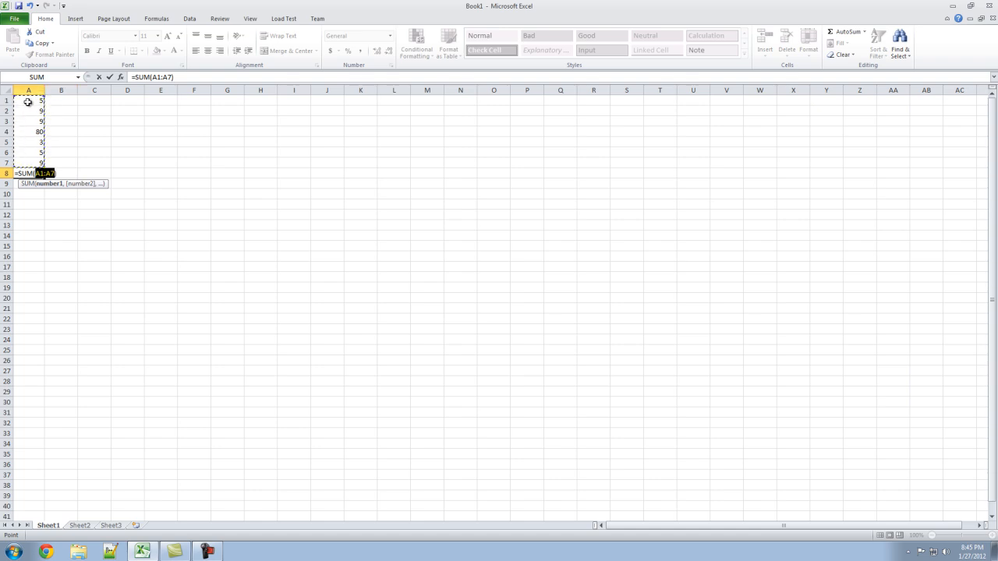
key(Return)
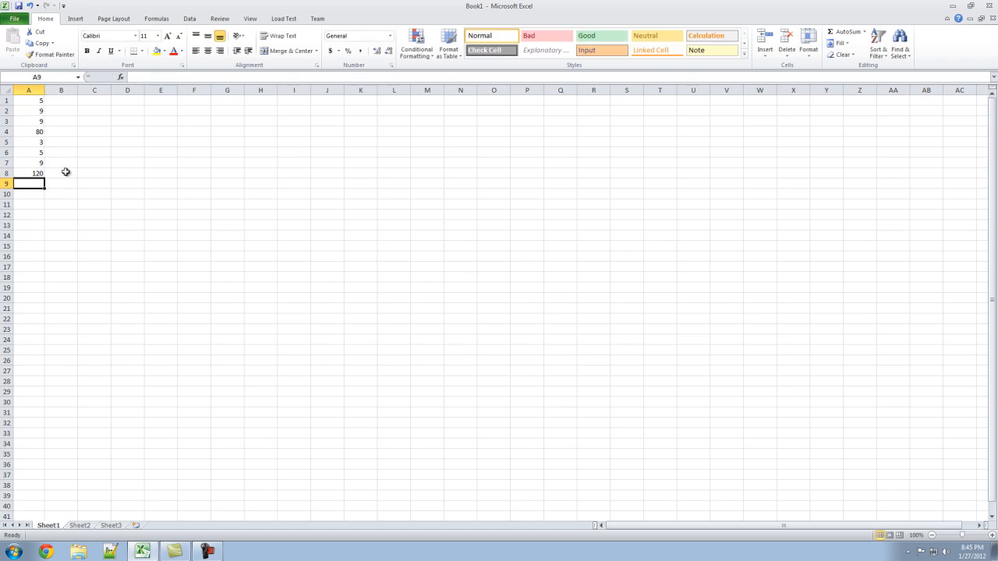